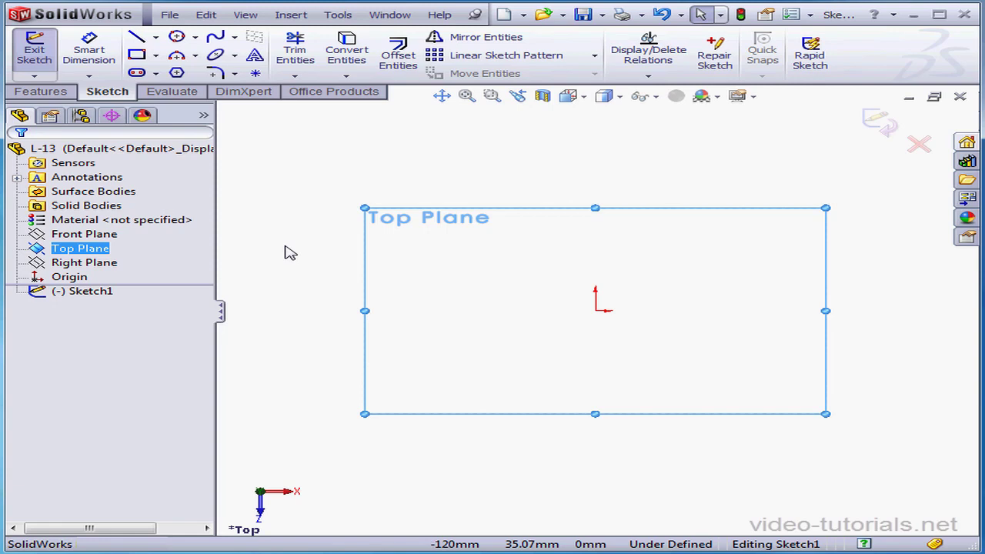
# Sketch a circle with a radius of about 25.4 mm, centred at about X -100.1, Y 56.6 on the Top Plane.
pyautogui.click(288, 252)
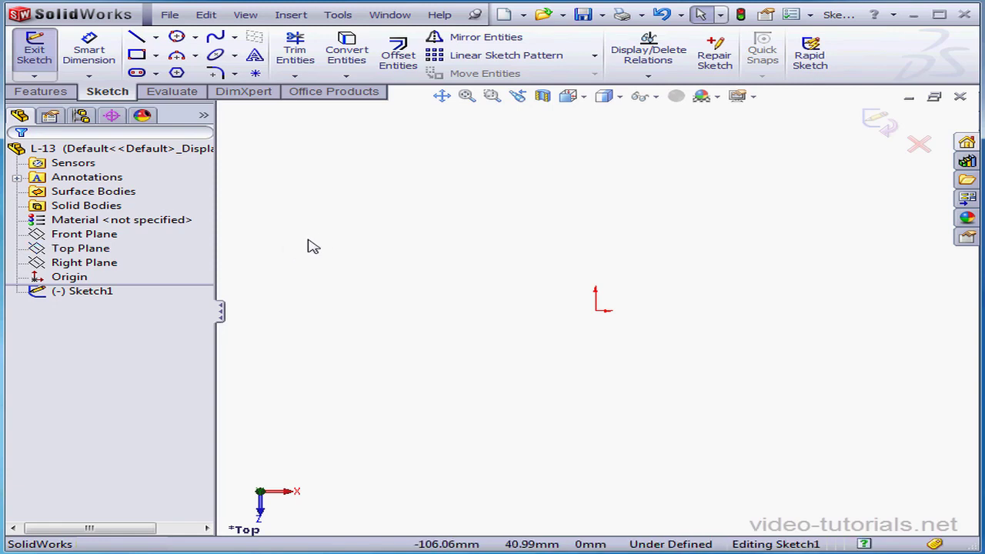
pyautogui.click(194, 38)
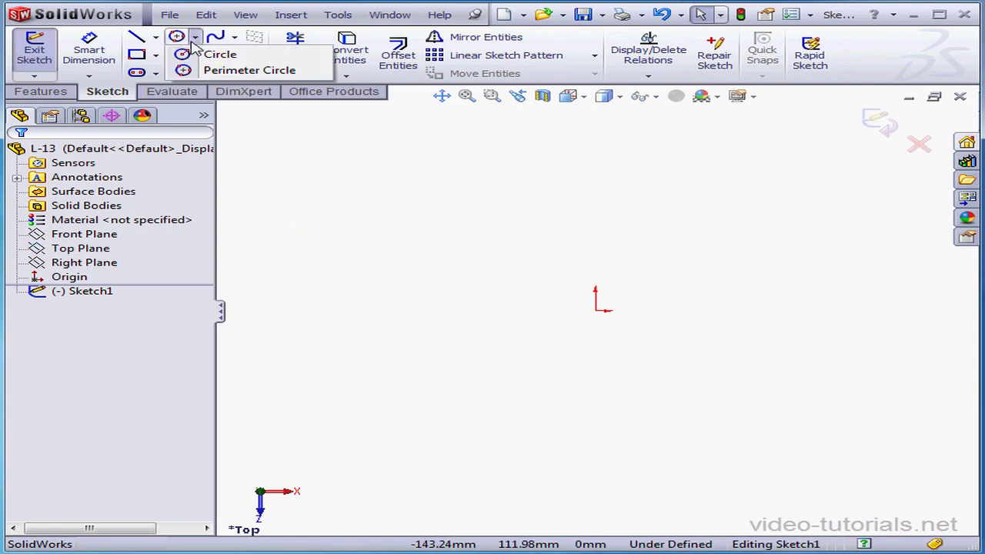
pyautogui.click(196, 54)
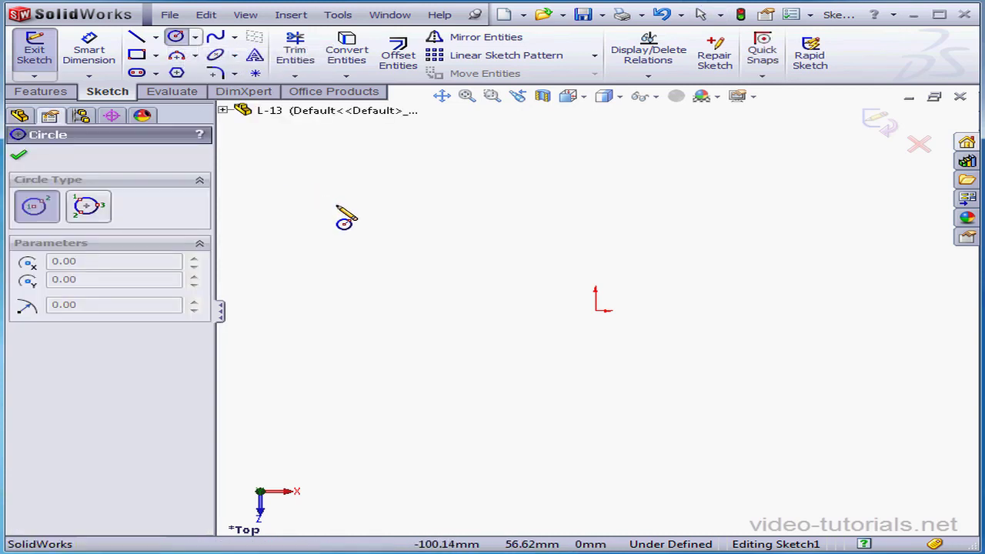
pyautogui.click(336, 205)
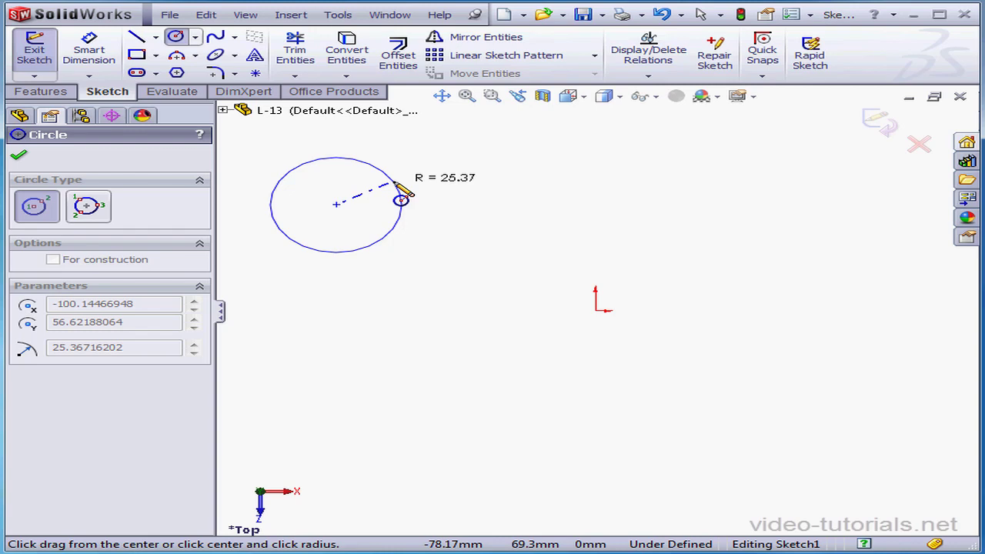
pyautogui.click(396, 184)
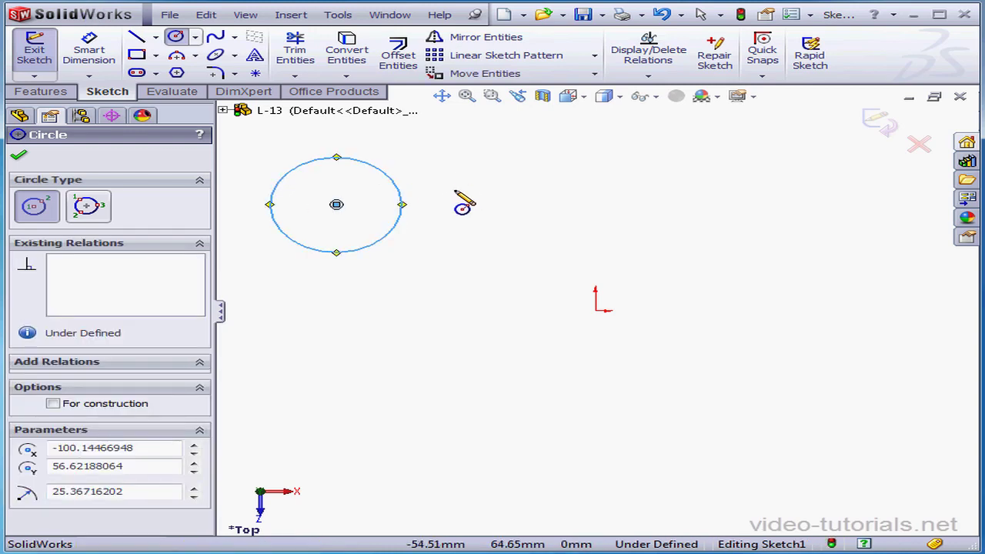
# Sketch a slanted parallelogram below the circle, with its first side running from about (-92.5, -29.2) to about (-54.1, 10.6).
pyautogui.click(156, 56)
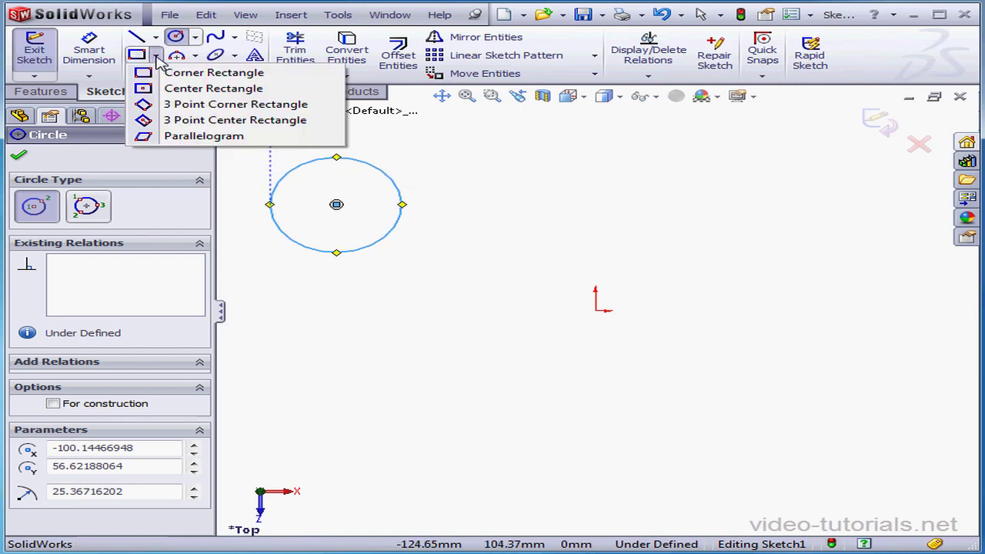
pyautogui.click(201, 137)
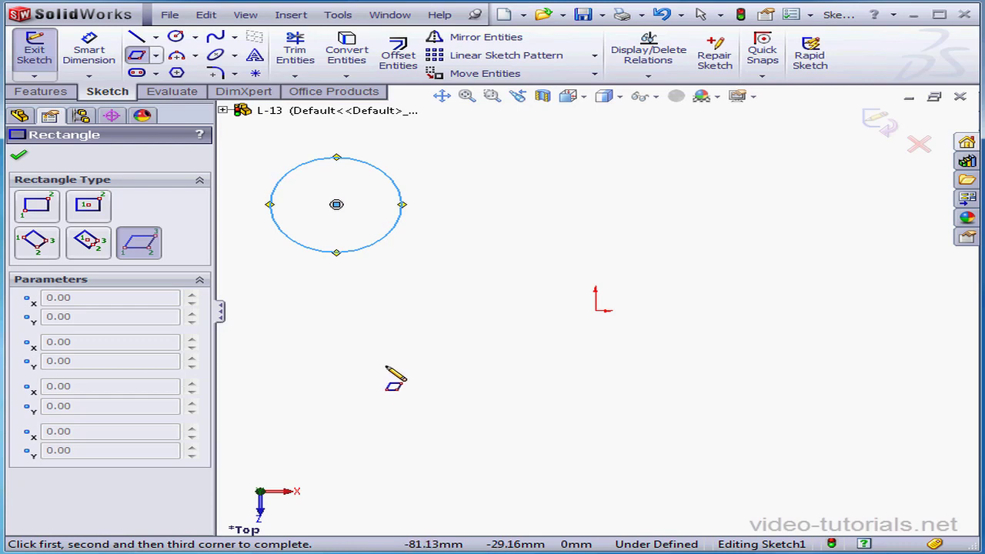
pyautogui.click(355, 365)
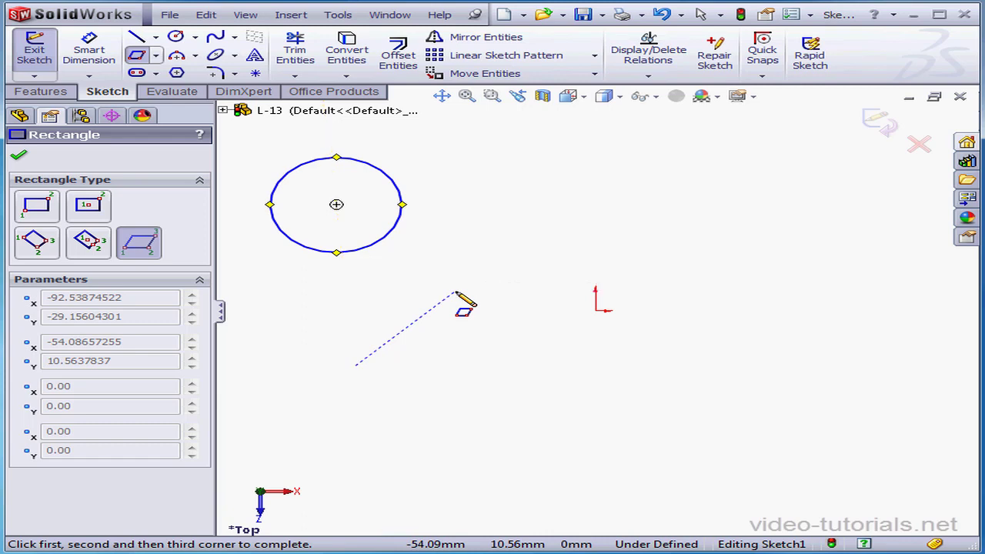
pyautogui.click(457, 293)
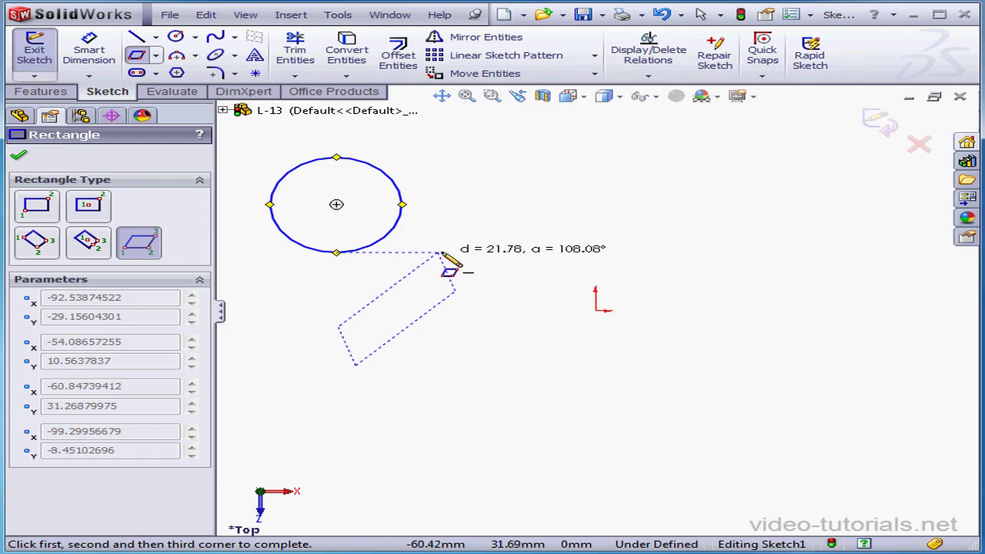
pyautogui.click(452, 253)
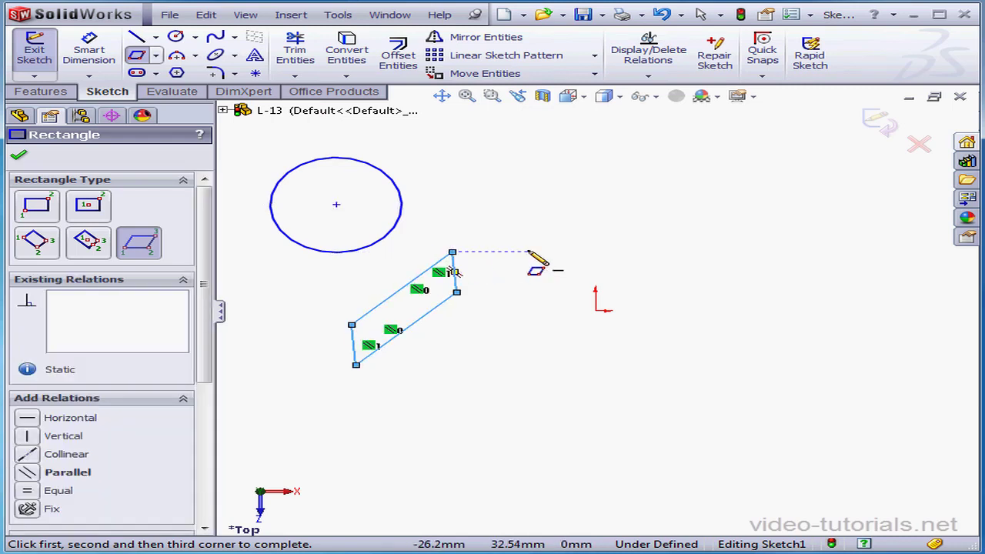
pyautogui.rightClick(514, 214)
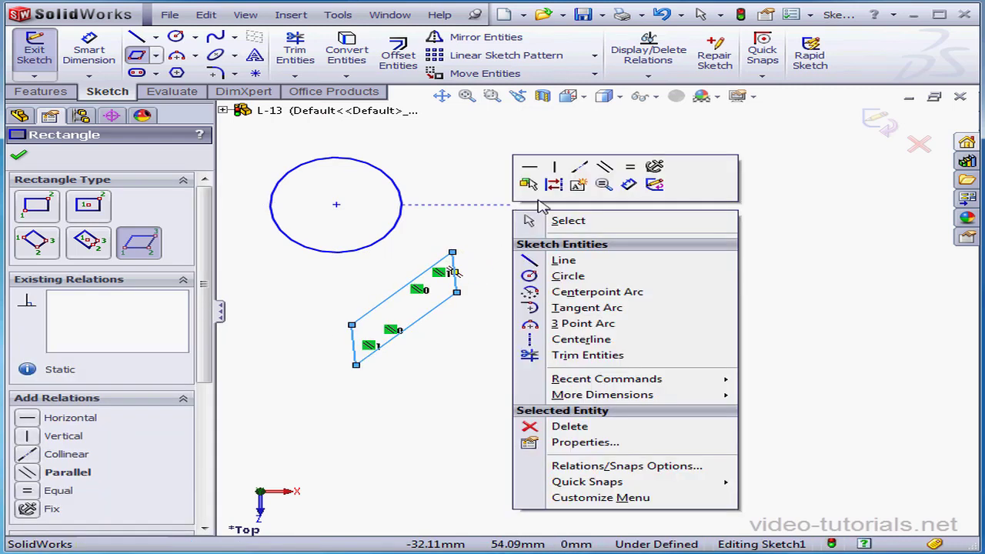
pyautogui.click(576, 219)
# Delete the circle and the parallelogram from the sketch.
pyautogui.moveTo(254, 144); pyautogui.dragTo(537, 379)
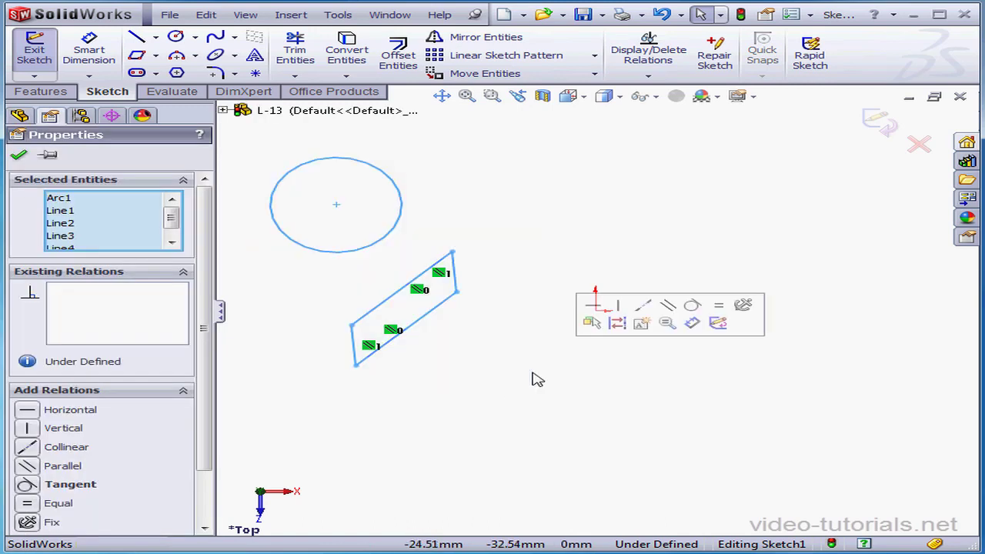
pyautogui.press('Delete')
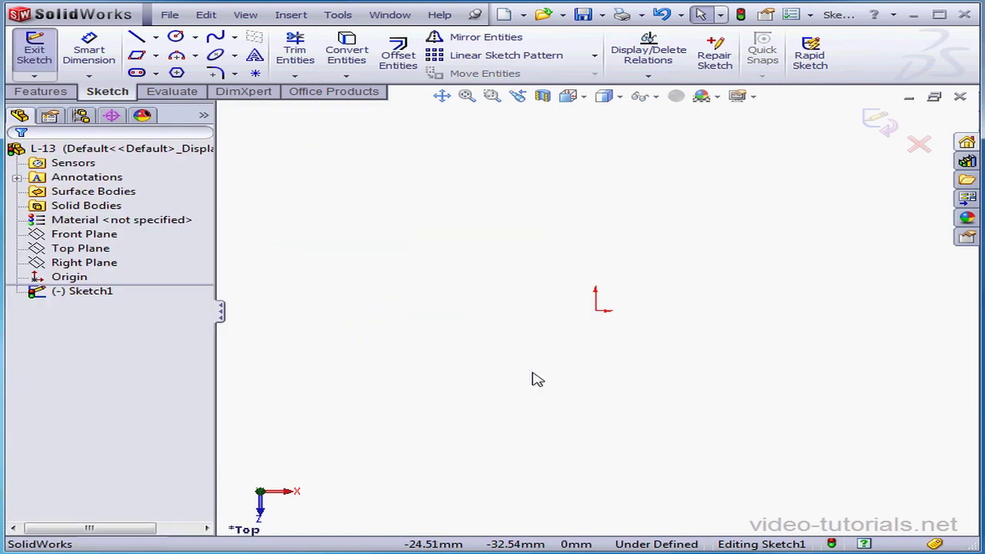
# Sketch a corner rectangle as a square of about 46.5 mm per side, below and left of the origin.
pyautogui.click(157, 57)
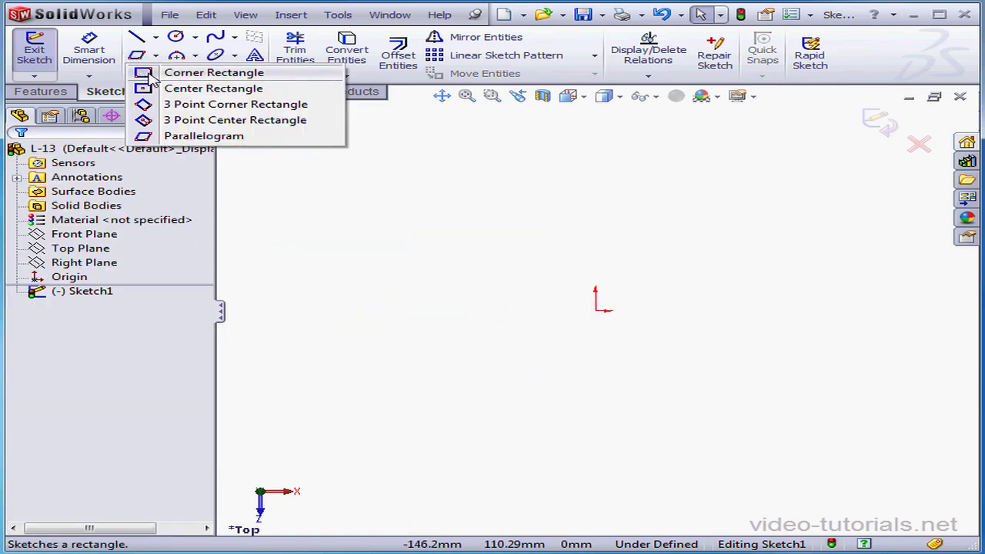
pyautogui.click(152, 76)
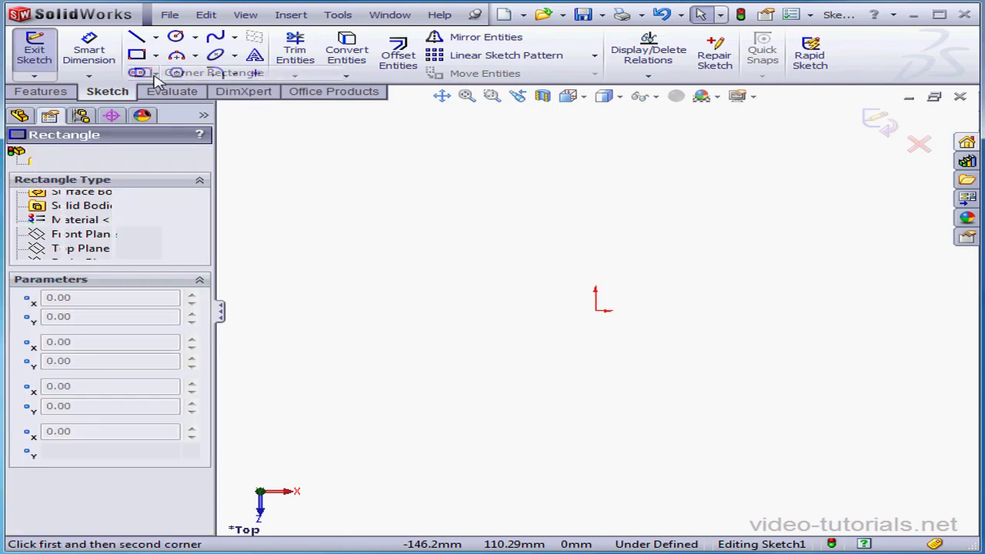
pyautogui.click(418, 460)
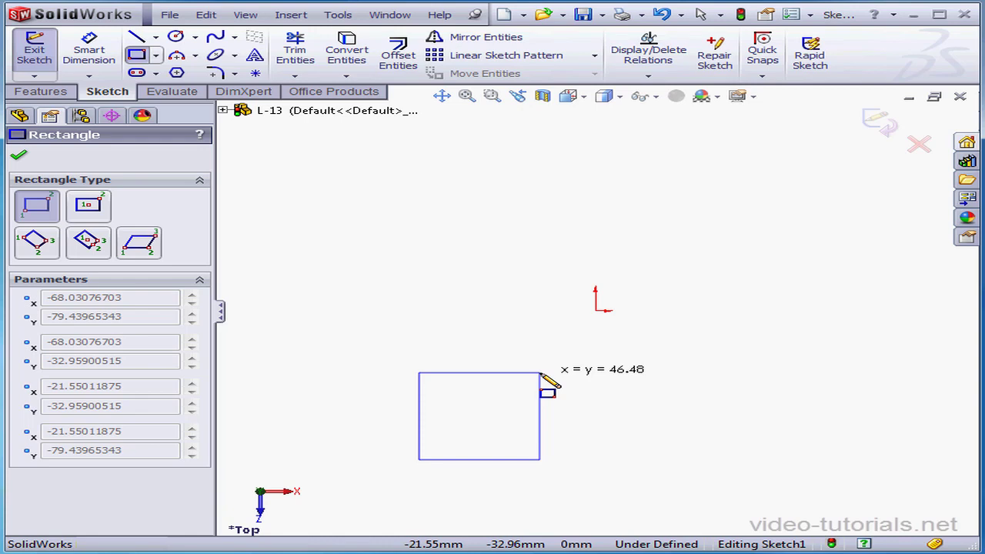
pyautogui.click(540, 373)
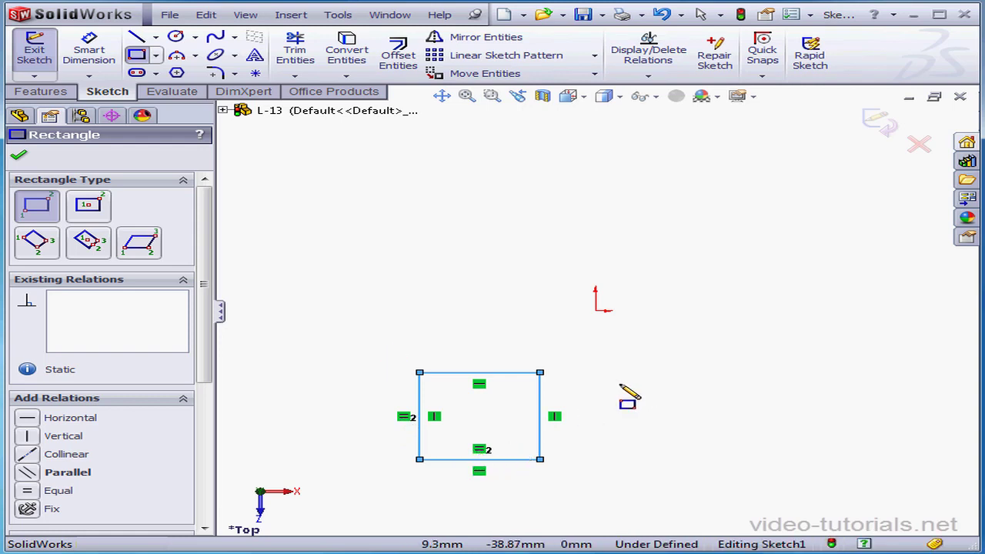
# Sketch a 3 Point Arc above the square, spanning about 69.3 mm between level endpoints and bulging upward to nearly a semicircle.
pyautogui.click(195, 56)
pyautogui.click(196, 105)
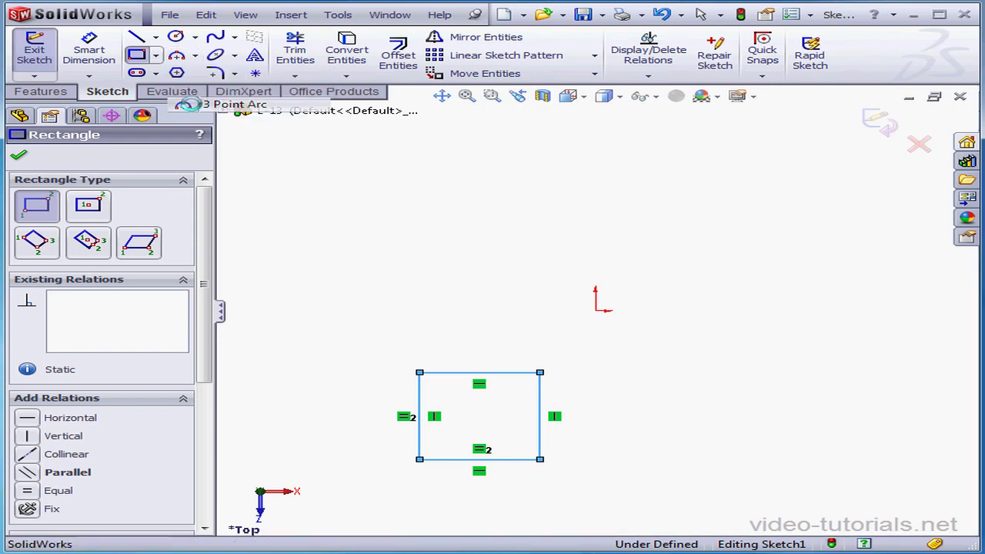
pyautogui.click(295, 219)
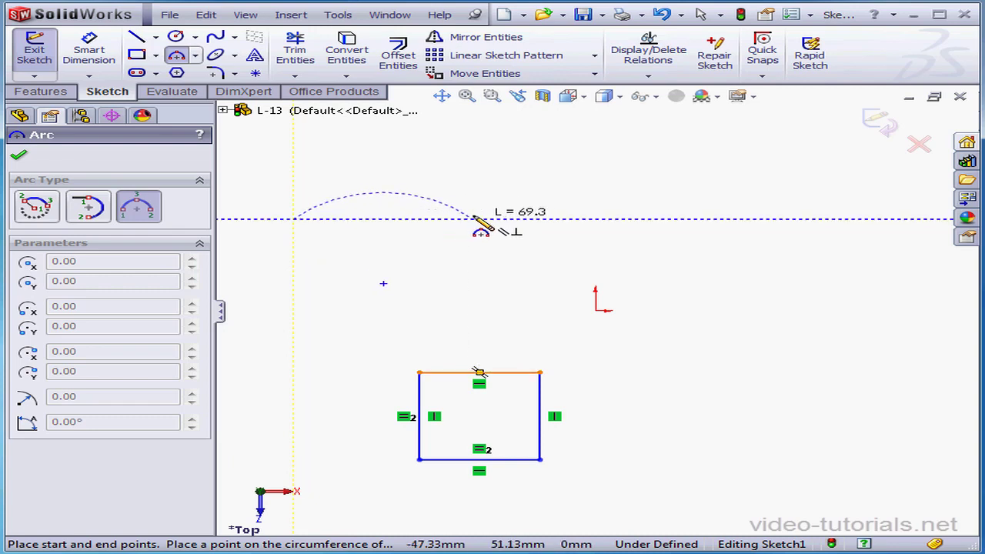
pyautogui.click(473, 218)
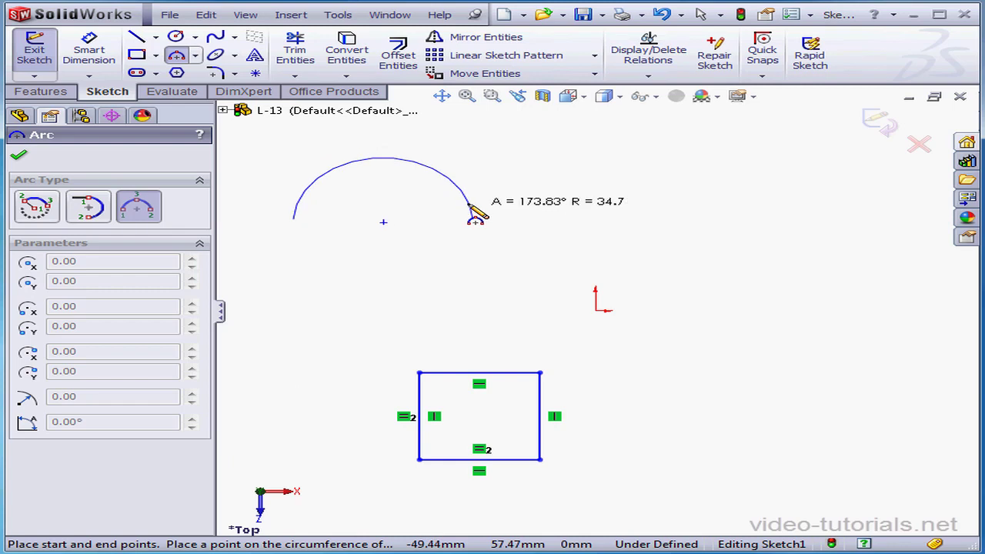
pyautogui.click(427, 165)
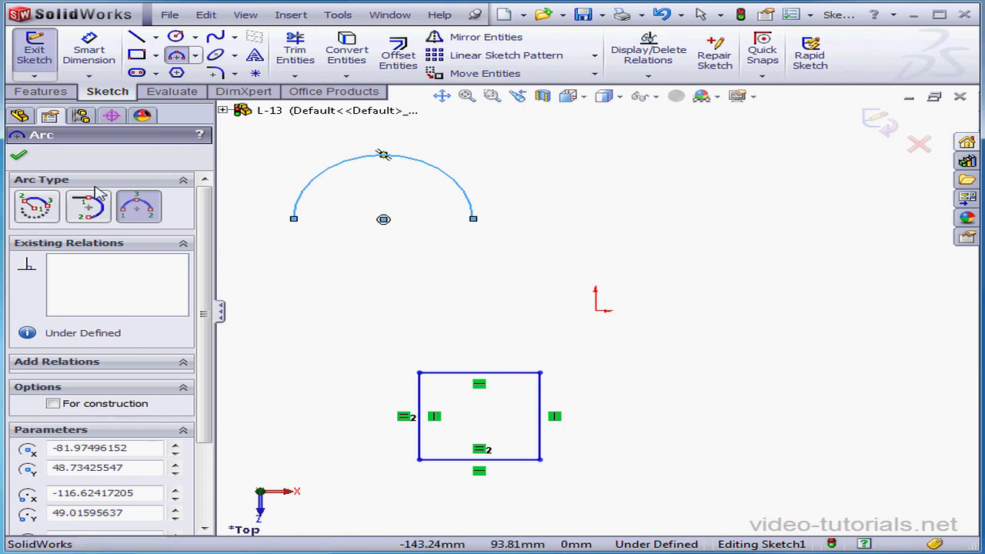
# Sketch a centerpoint arc centred at about (24.1, 33.8), bulging to the right of the origin, and leave the arc tool.
pyautogui.click(36, 208)
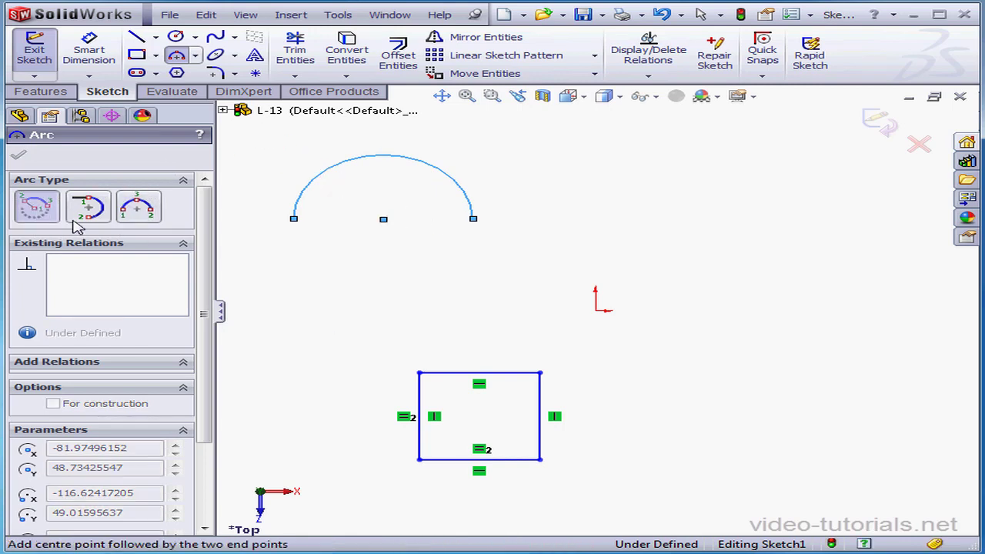
pyautogui.click(658, 247)
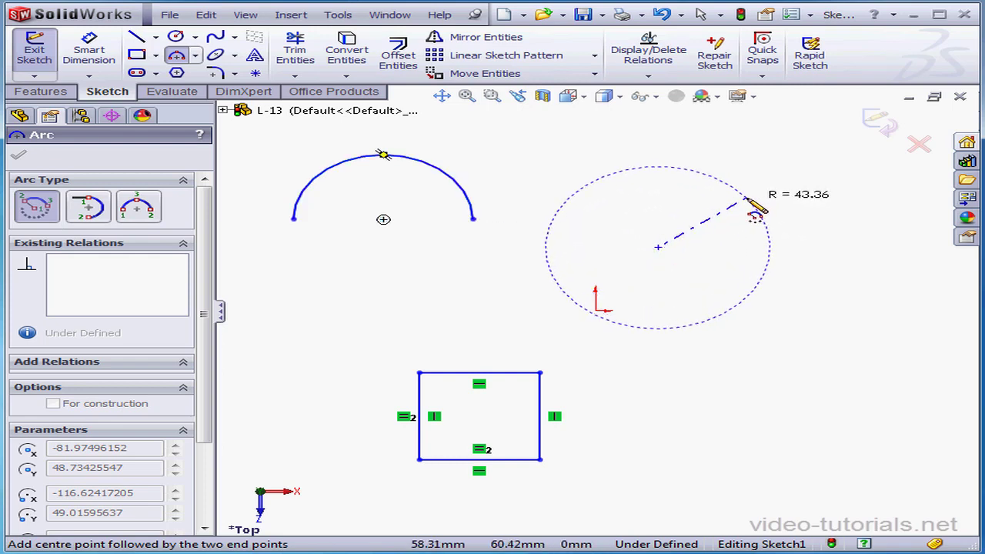
pyautogui.click(748, 203)
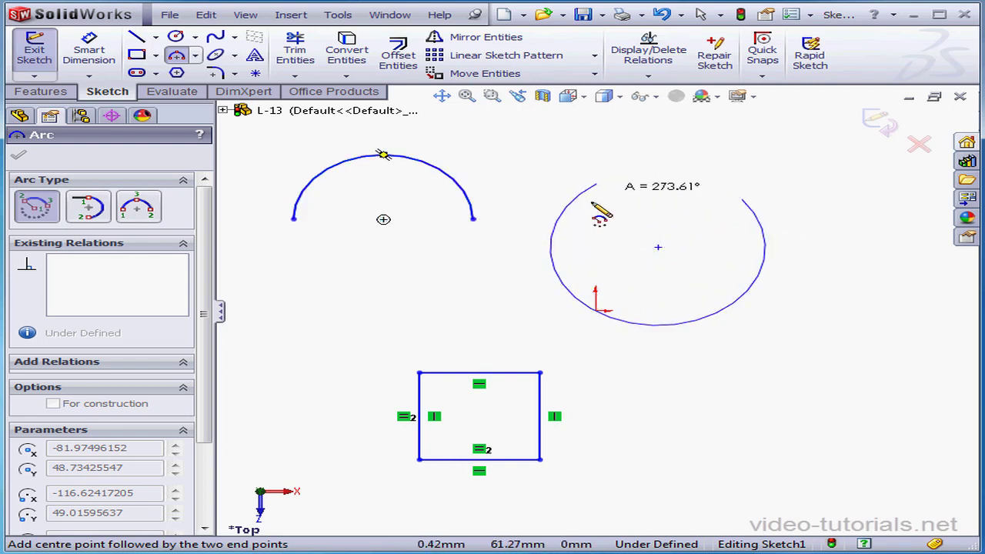
pyautogui.click(723, 311)
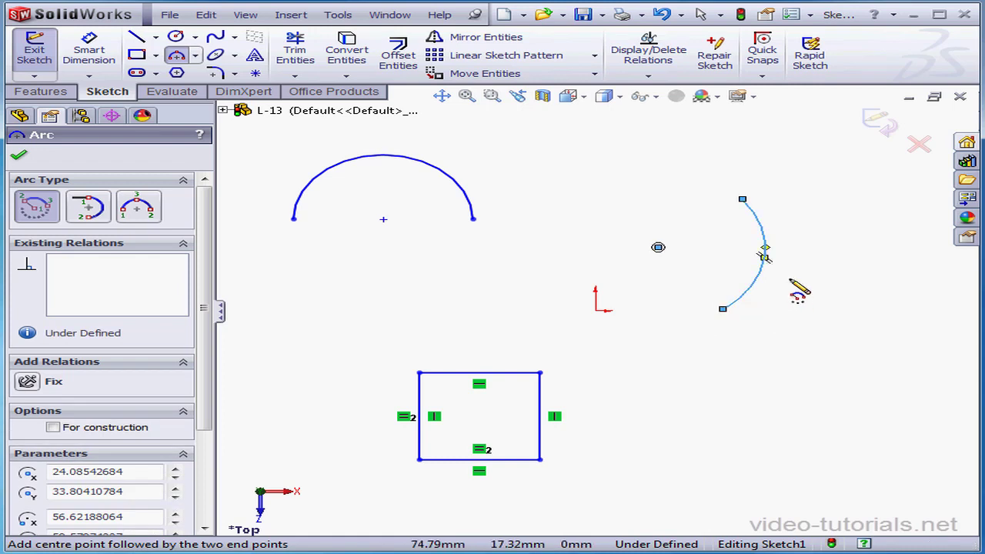
pyautogui.rightClick(813, 267)
pyautogui.click(865, 275)
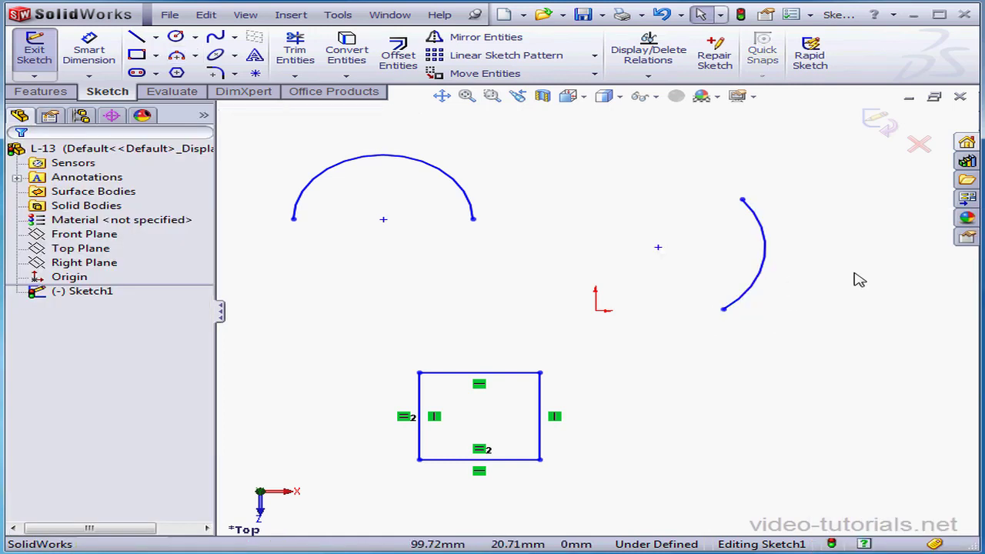
# Delete both arcs and the square from the sketch.
pyautogui.moveTo(259, 131); pyautogui.dragTo(786, 481)
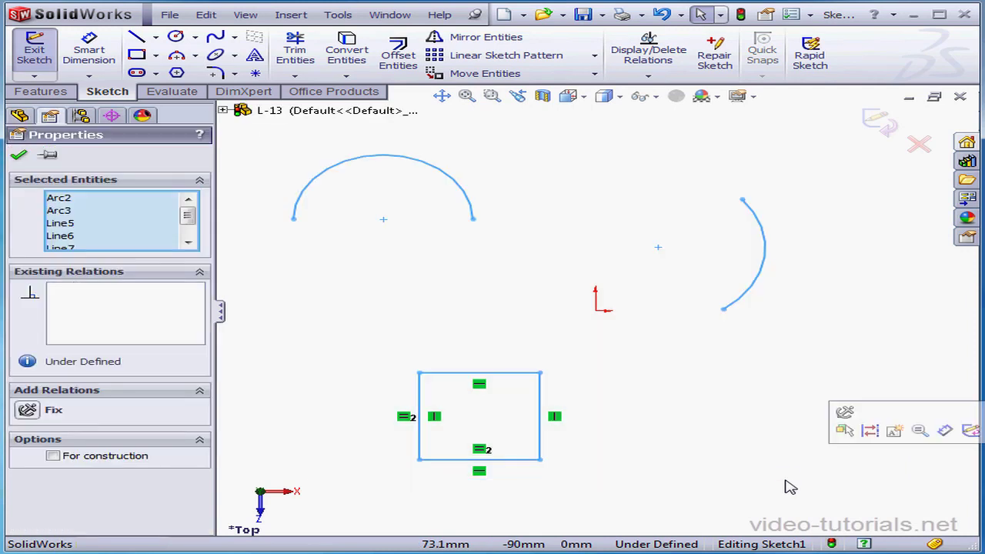
pyautogui.press('Delete')
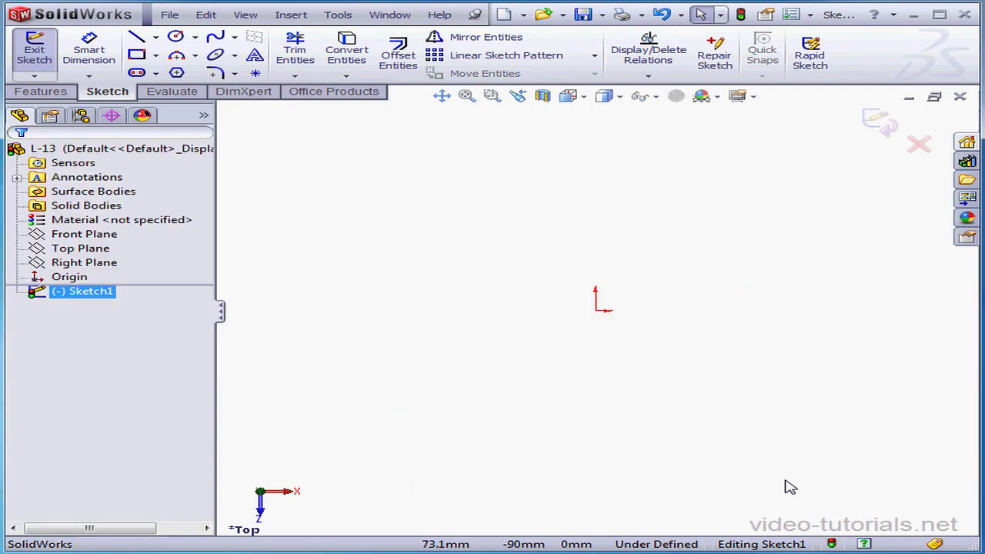
# Sketch a corner rectangle enclosing the origin, starting from a lower-left corner at about (-45.2, -27.9), and leave the rectangle tool.
pyautogui.click(137, 55)
pyautogui.click(478, 363)
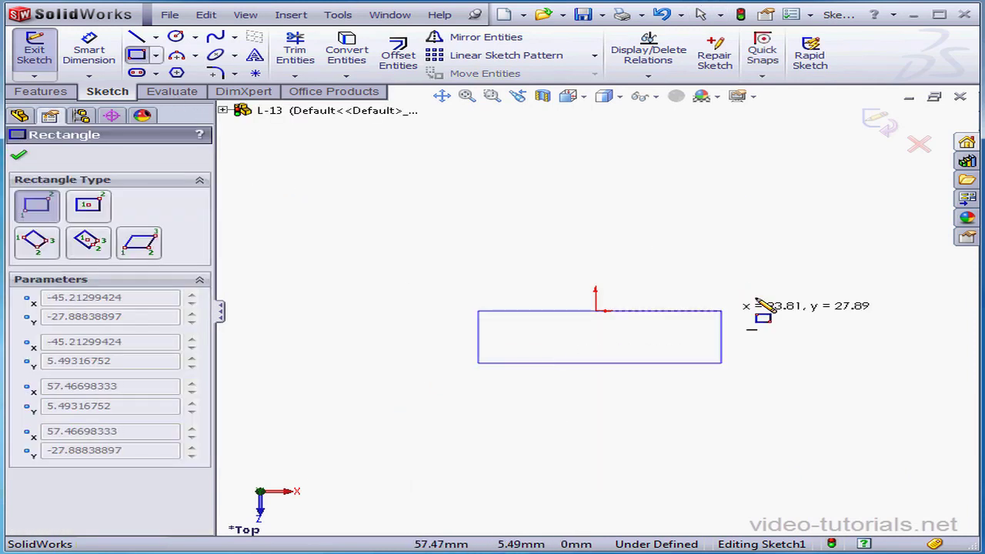
pyautogui.click(719, 215)
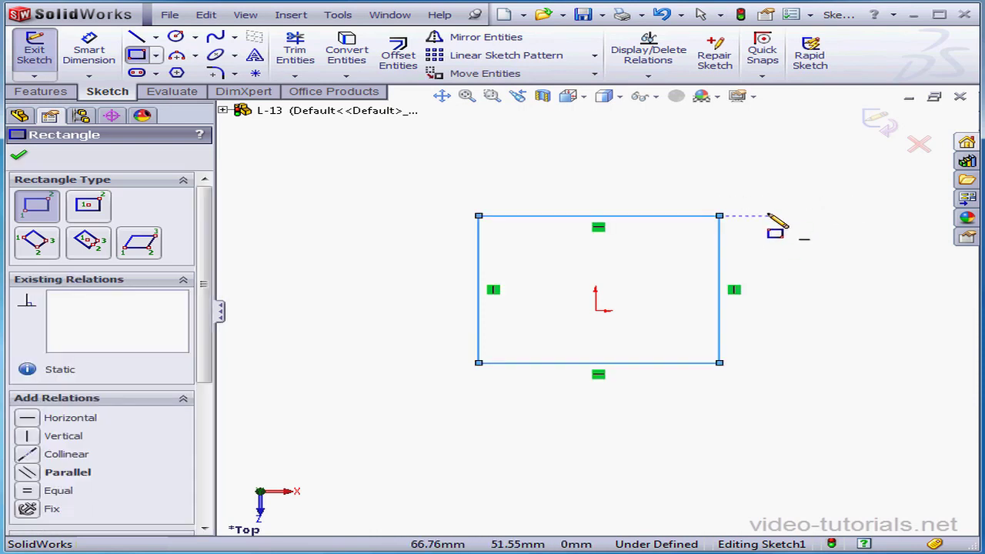
pyautogui.rightClick(757, 199)
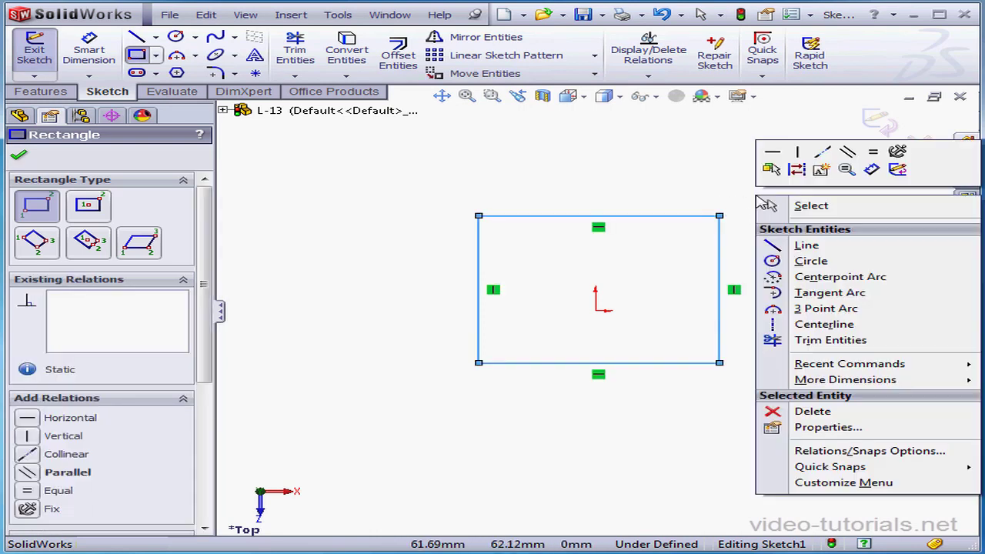
pyautogui.click(808, 204)
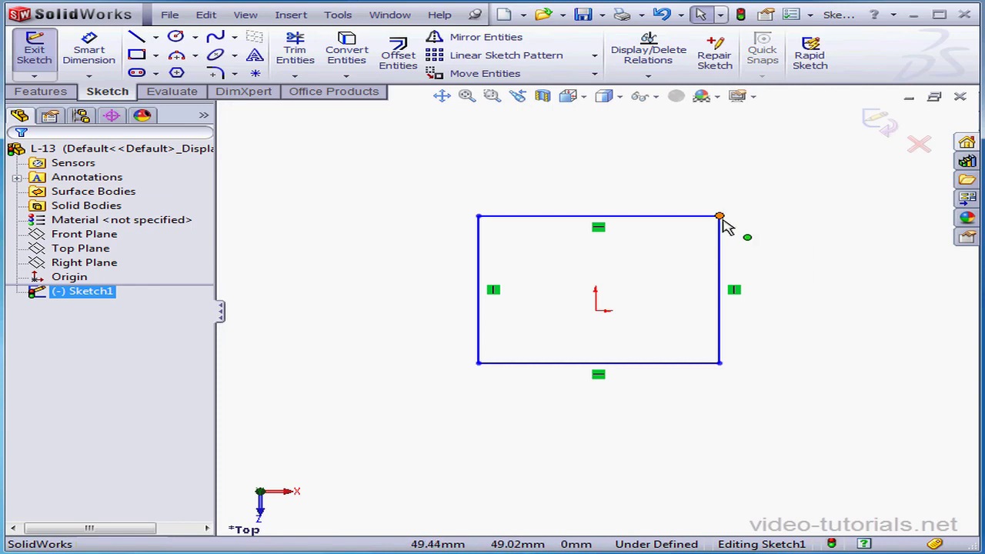
# Reshape the rectangle by moving its two right corners and its lower-left corner, placing the latter at about (-11.4, -22.0).
pyautogui.moveTo(719, 216); pyautogui.dragTo(743, 220)
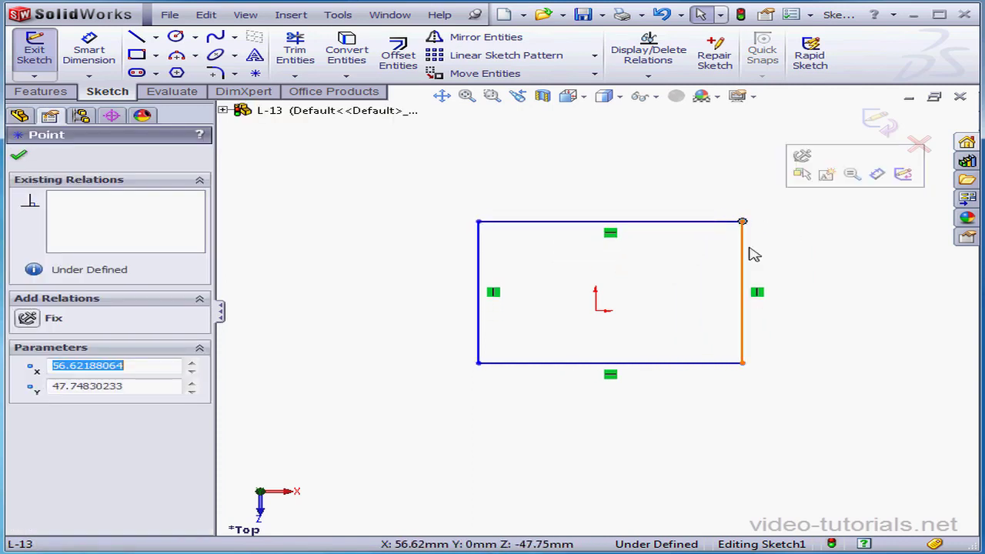
pyautogui.moveTo(744, 363)
pyautogui.mouseDown()
pyautogui.moveTo(682, 334)
pyautogui.moveTo(730, 366)
pyautogui.mouseUp()
pyautogui.click(479, 367)
pyautogui.moveTo(479, 367); pyautogui.dragTo(567, 354)
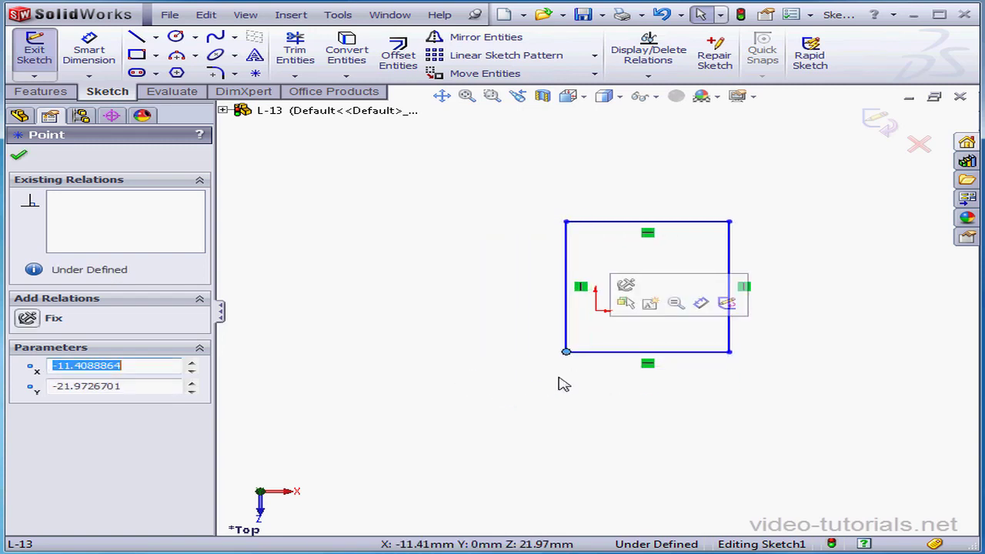
pyautogui.click(514, 315)
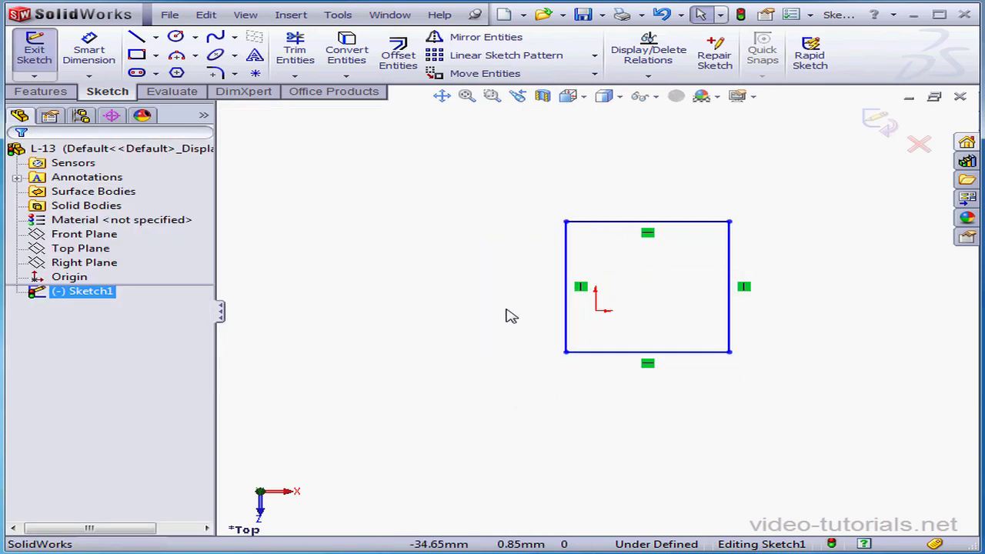
# Make the rectangle's lower-left corner coincident with the origin and move its upper-right corner to about (59.6, 56.2).
pyautogui.click(602, 312)
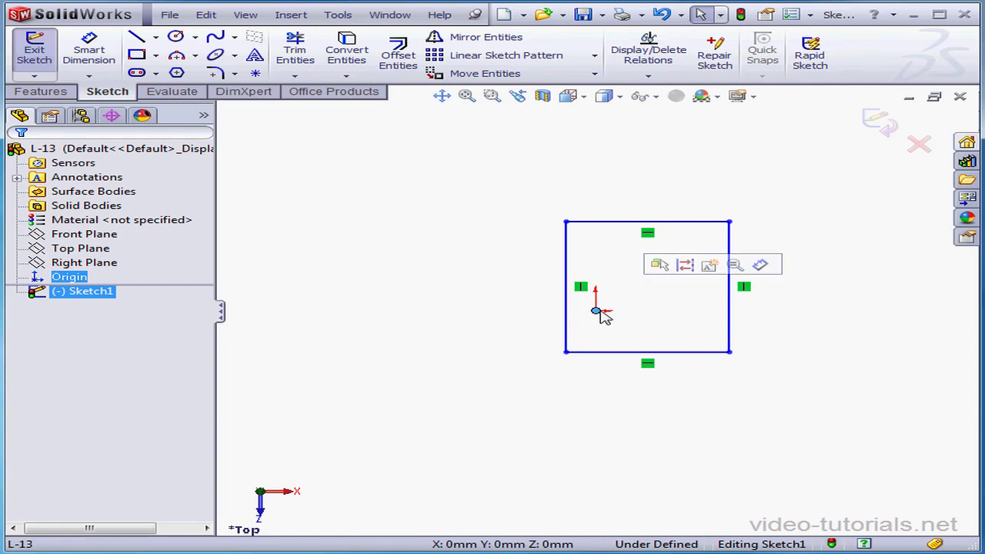
pyautogui.keyDown('ctrl'); pyautogui.click(566, 352); pyautogui.keyUp('ctrl')
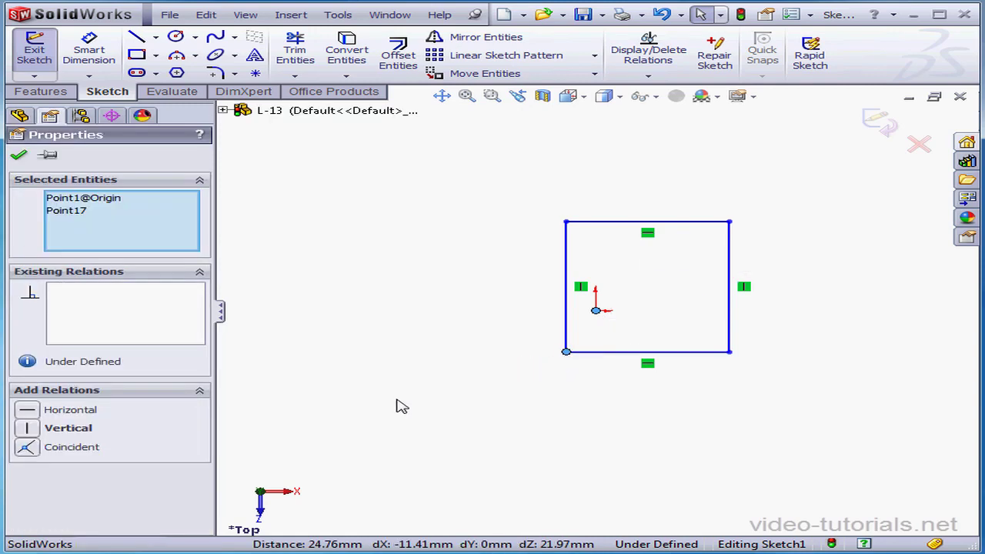
pyautogui.click(27, 448)
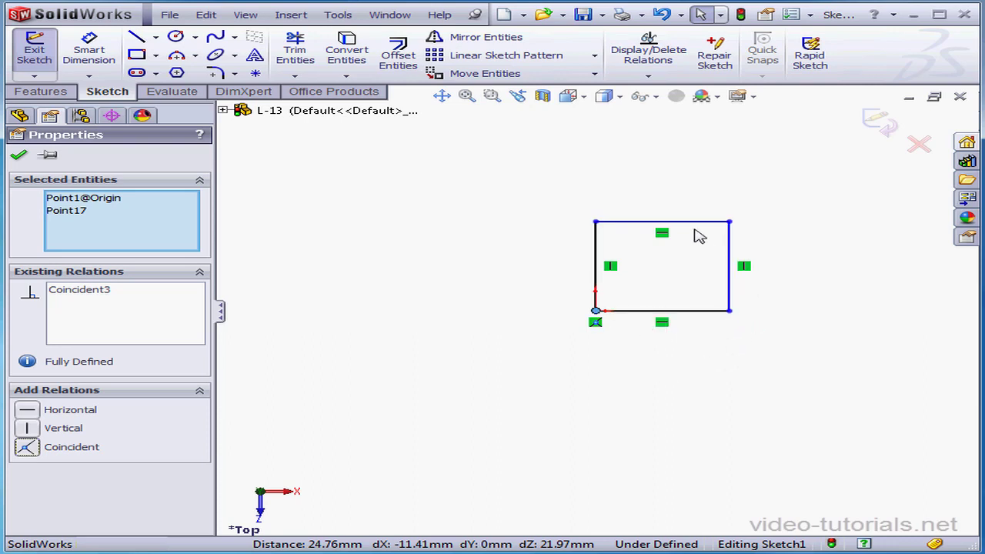
pyautogui.moveTo(729, 223); pyautogui.dragTo(750, 206)
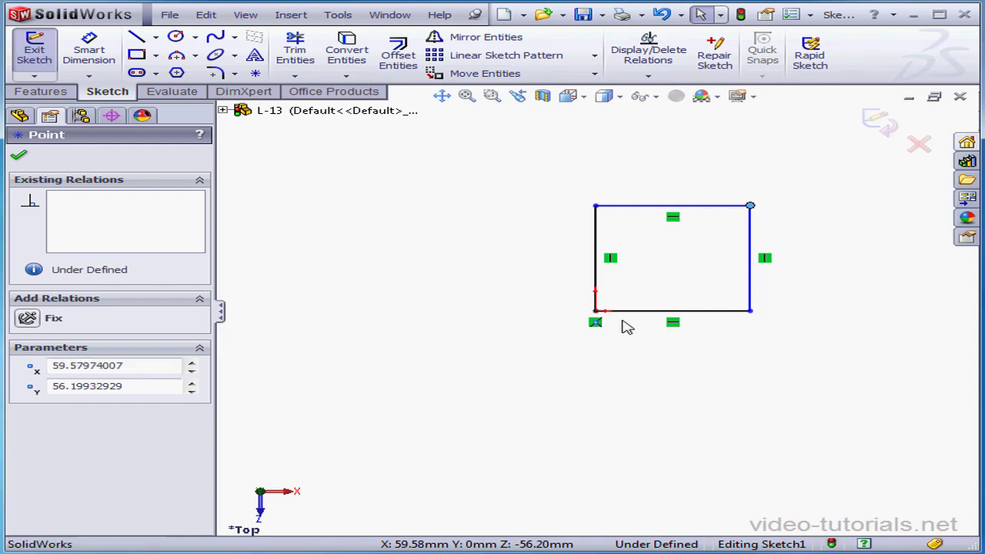
# Add a Smart Dimension to the rectangle's left edge and set it to 40 mm, applying the value to the sketch.
pyautogui.click(91, 78)
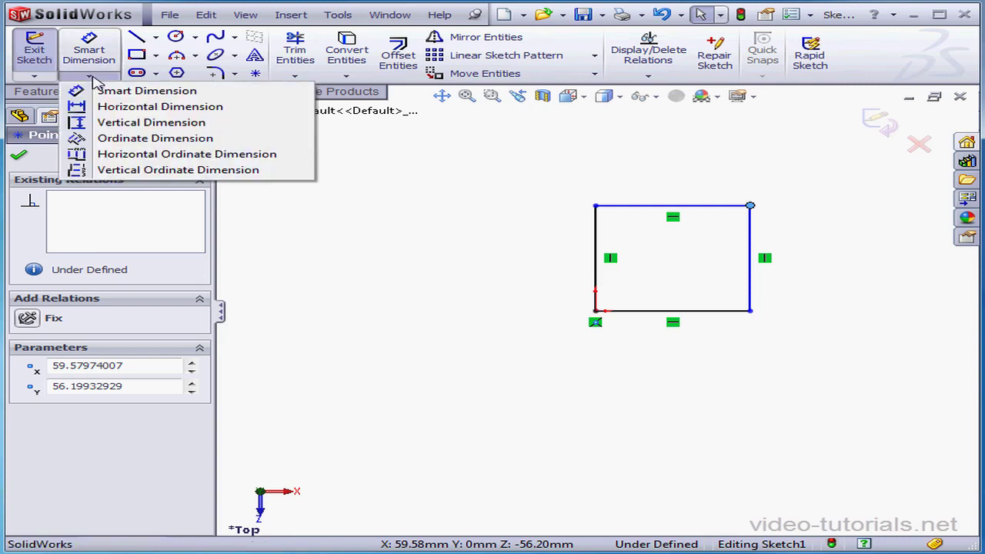
pyautogui.click(134, 93)
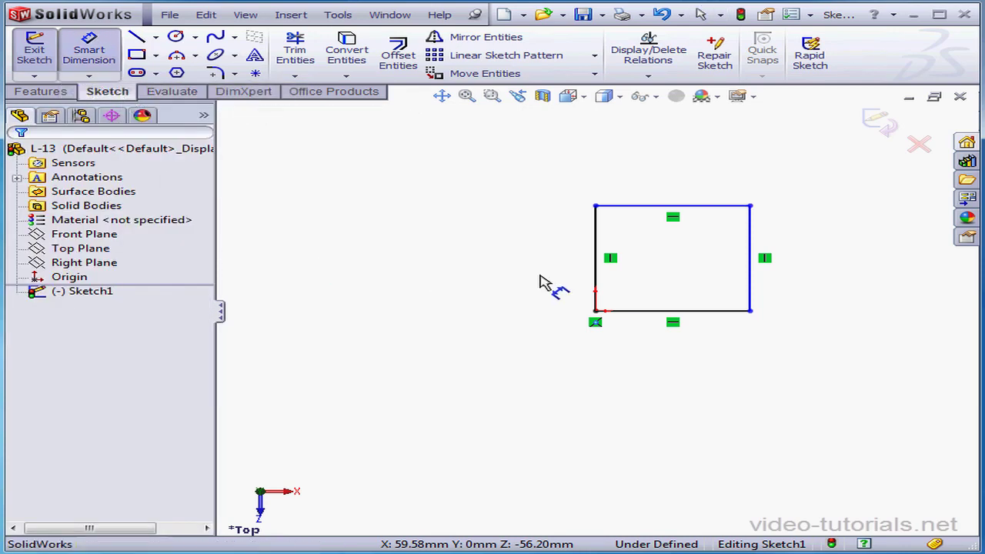
pyautogui.click(601, 285)
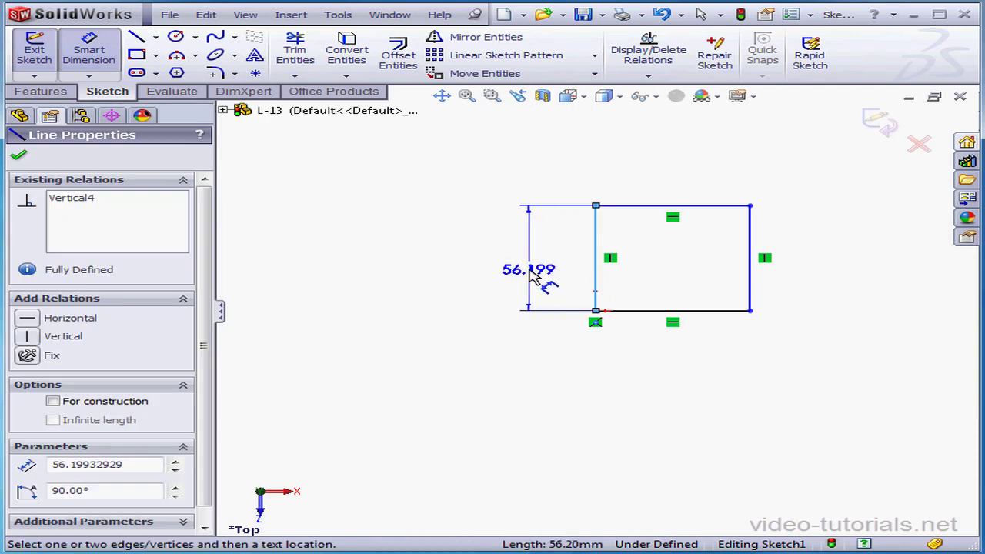
pyautogui.click(539, 286)
pyautogui.moveTo(529, 237); pyautogui.dragTo(497, 362)
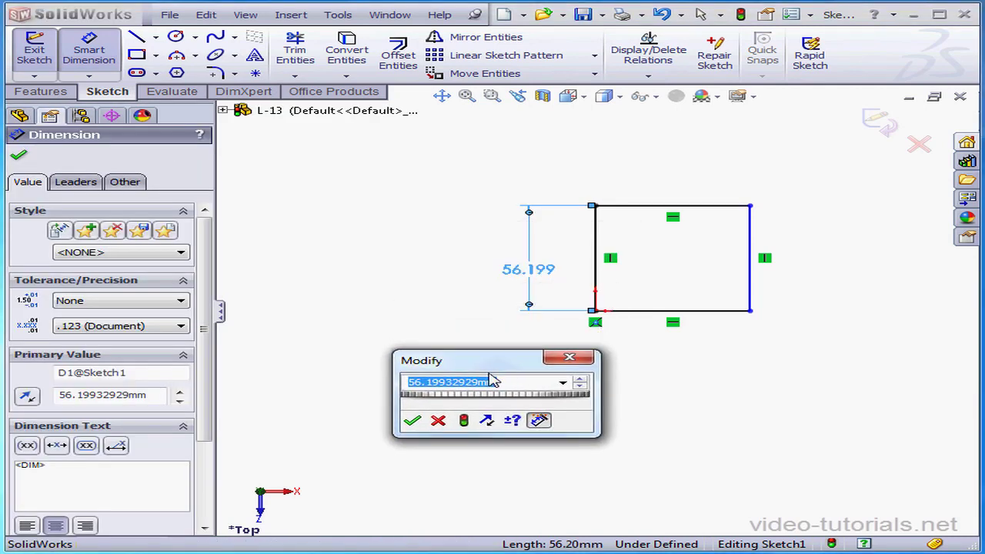
pyautogui.moveTo(507, 383); pyautogui.dragTo(399, 383)
pyautogui.write('40')
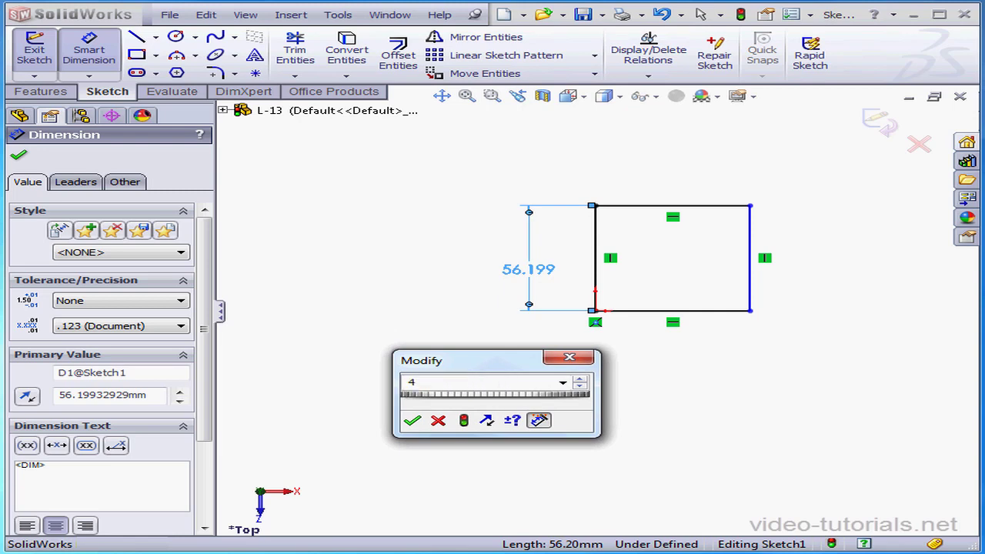
pyautogui.click(464, 420)
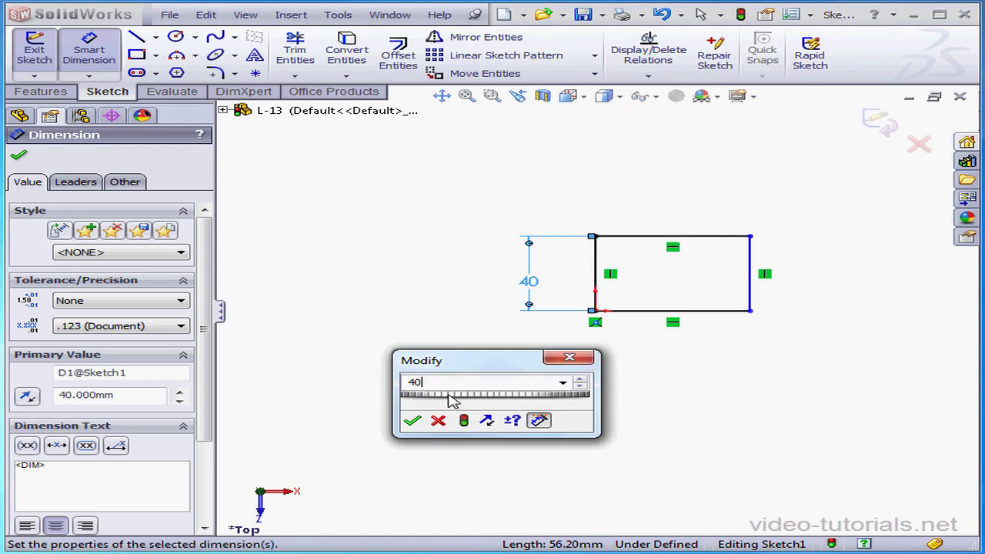
# Try stepping the left edge's dimension up to 50 mm and back to 40 mm, and view its increment setting.
pyautogui.scroll(5, 453, 400)
pyautogui.scroll(-5, 452, 400)
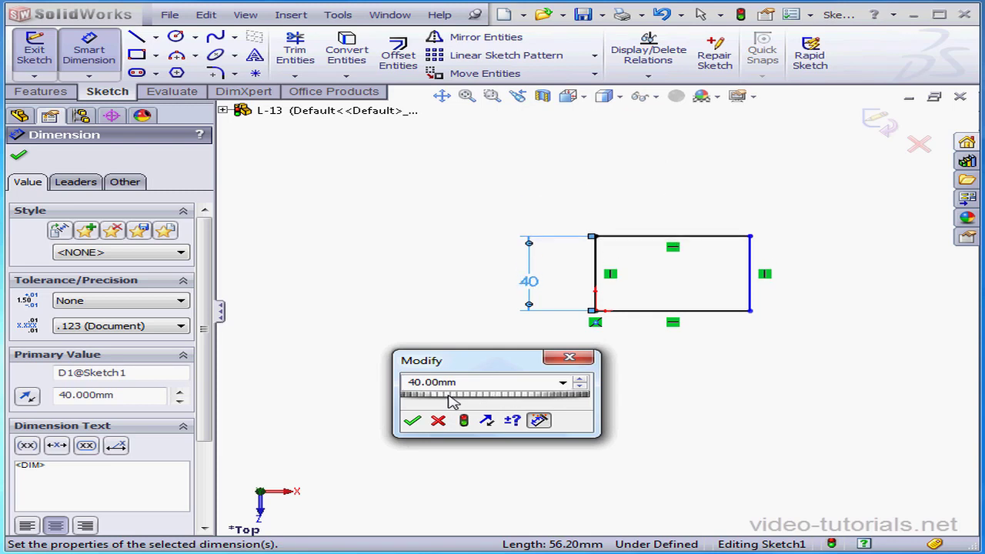
pyautogui.click(448, 395)
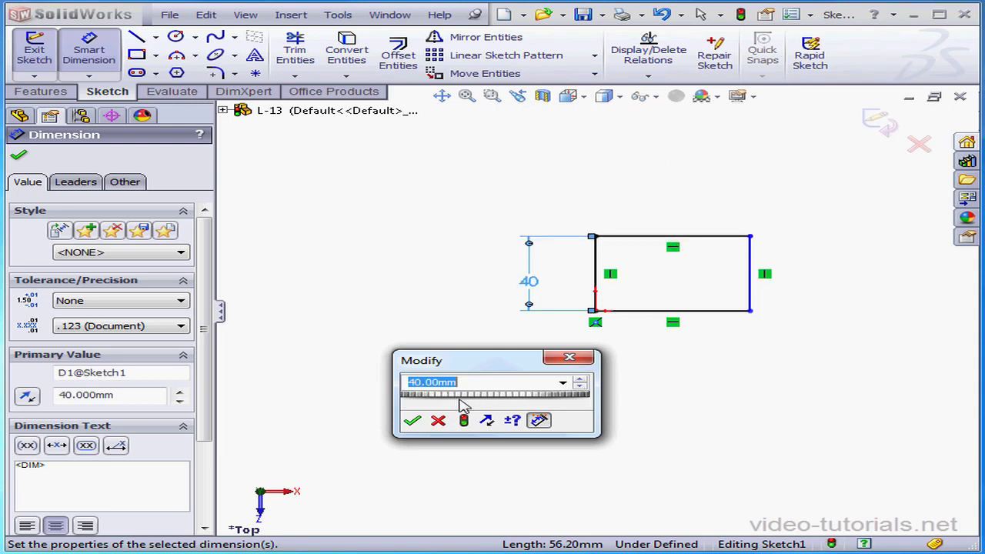
pyautogui.click(581, 379)
pyautogui.click(580, 379)
pyautogui.click(583, 387)
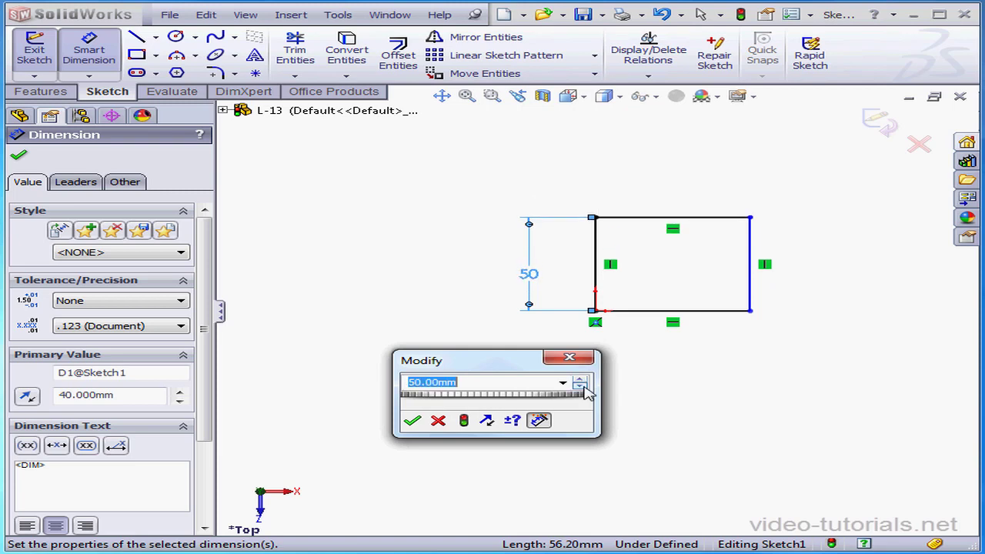
pyautogui.click(584, 387)
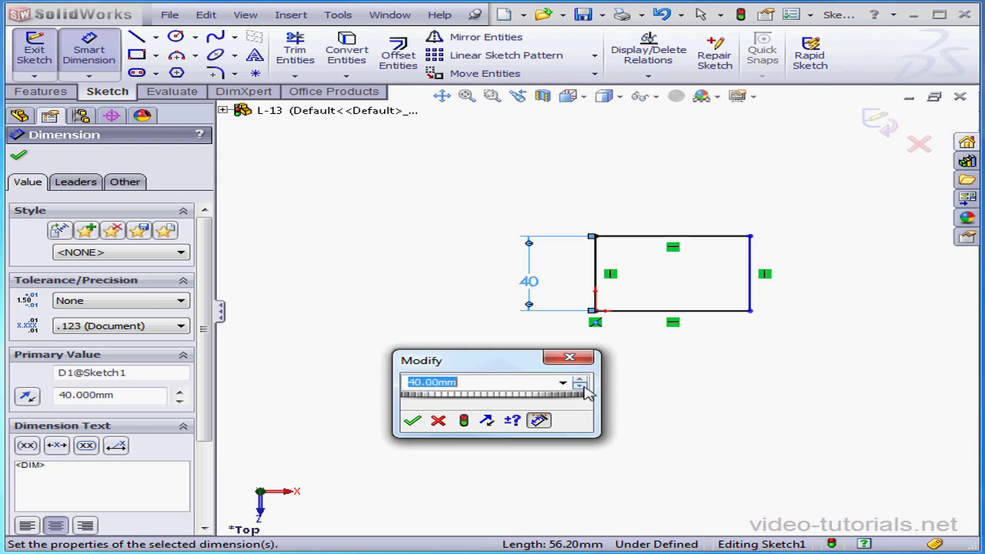
pyautogui.click(513, 422)
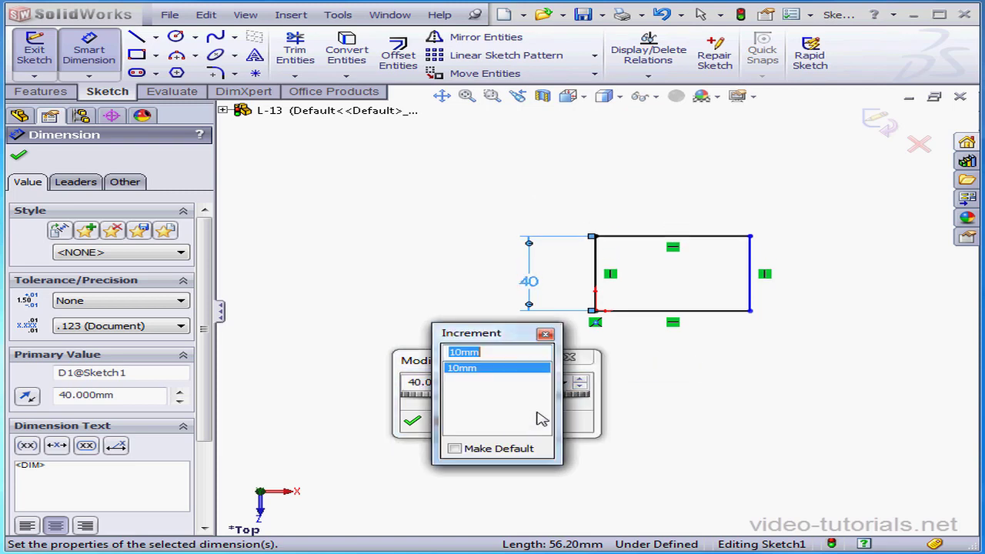
pyautogui.click(545, 334)
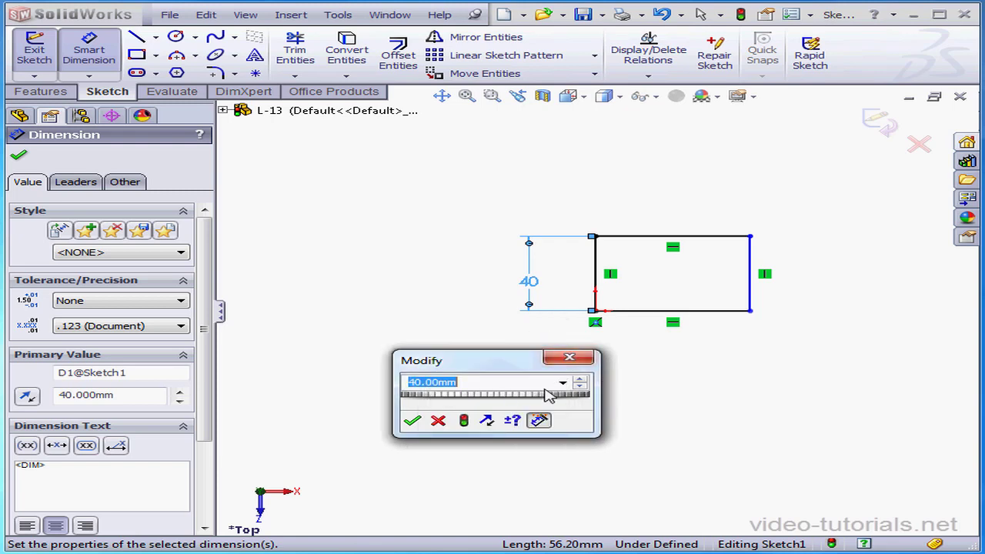
# Reverse the sense of the 40 mm dimension twice, returning the rectangle above the origin each time.
pyautogui.click(486, 422)
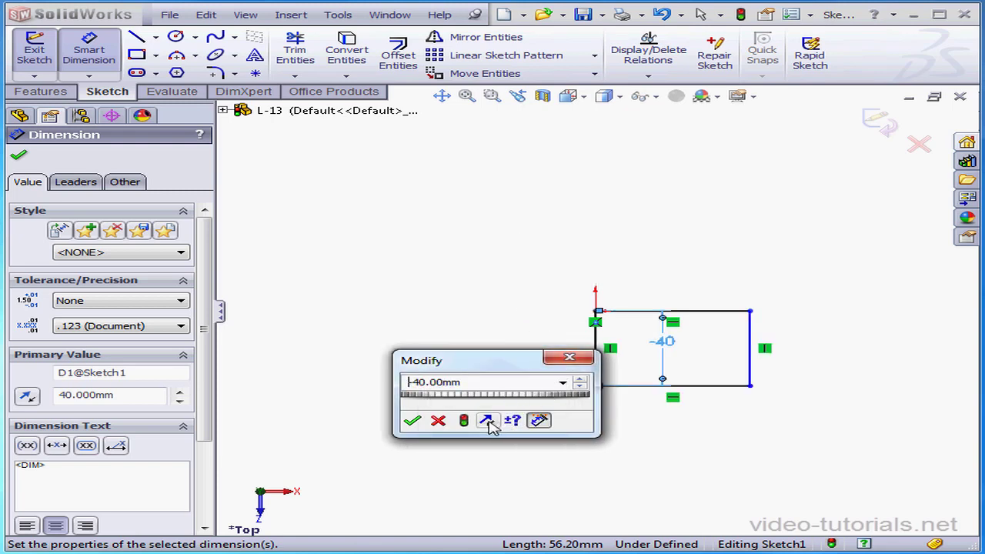
pyautogui.click(486, 421)
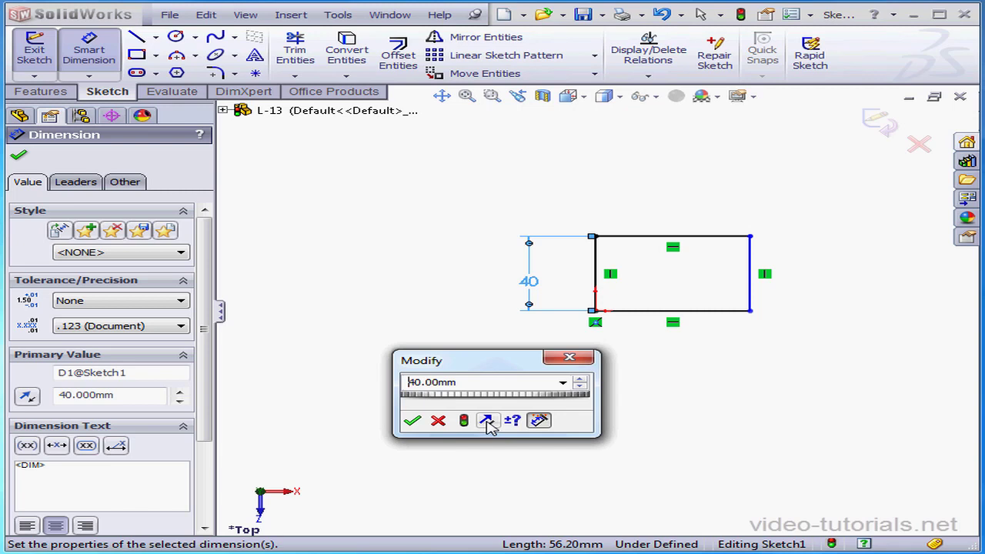
pyautogui.click(486, 422)
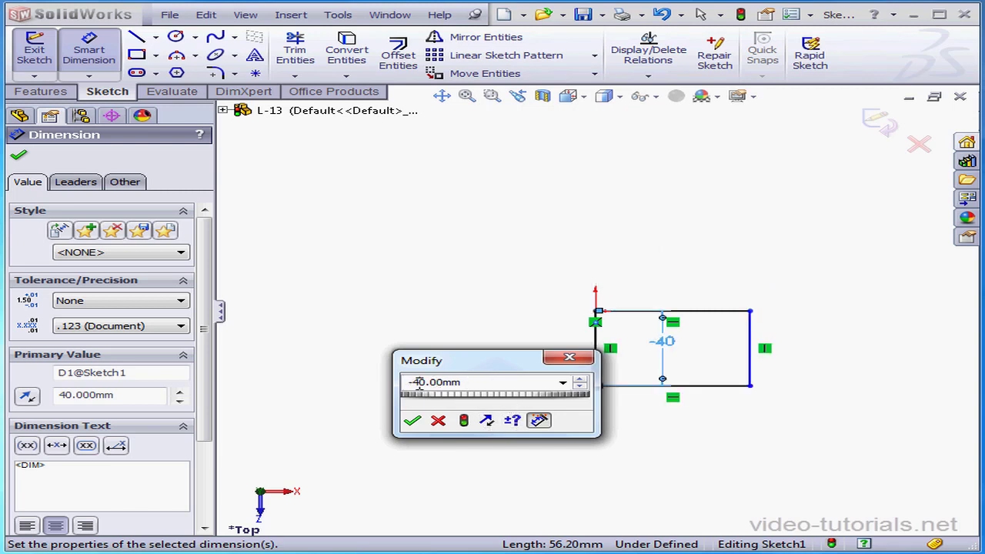
pyautogui.click(486, 421)
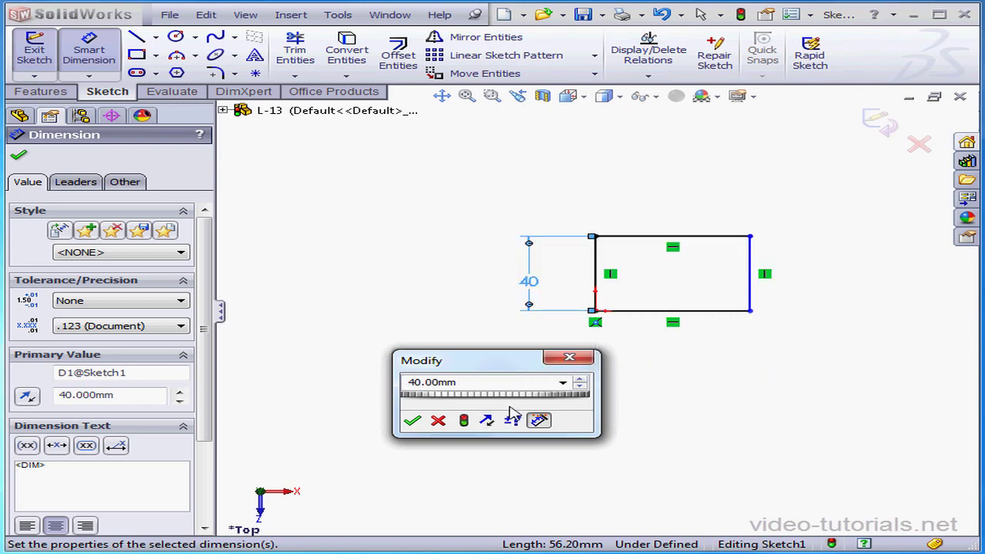
# Increase the left edge's dimension to 50 mm, accept it and leave the dimension tool.
pyautogui.click(581, 378)
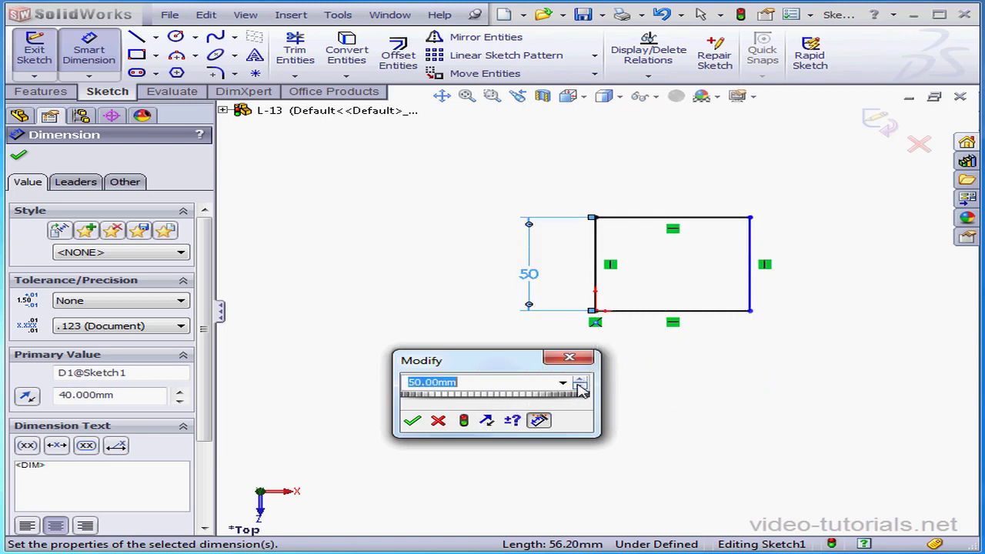
pyautogui.click(414, 421)
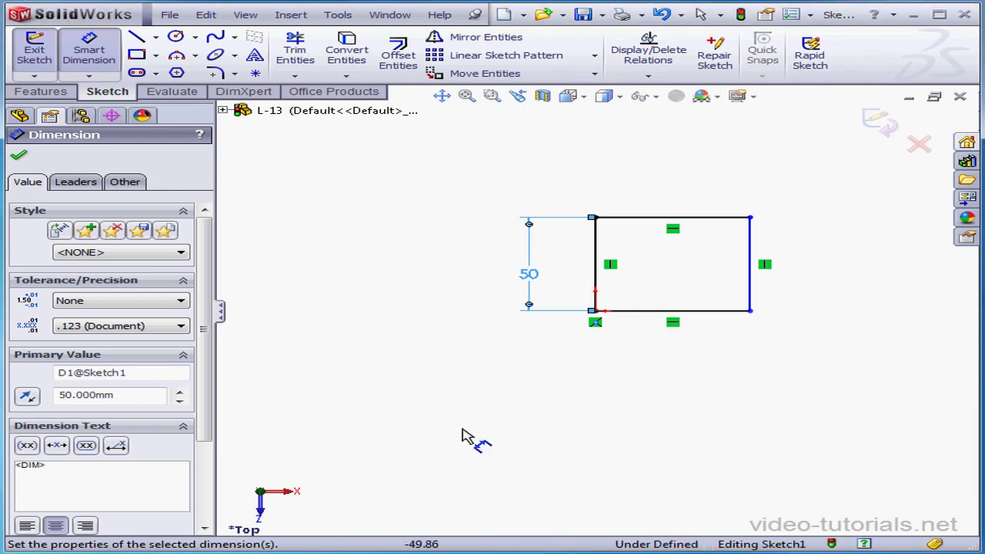
pyautogui.rightClick(481, 371)
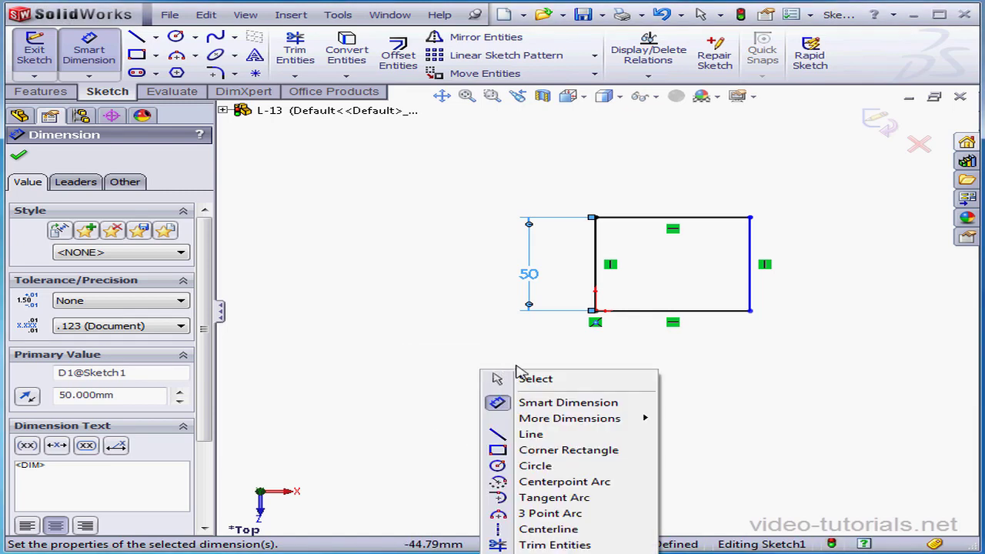
pyautogui.click(537, 378)
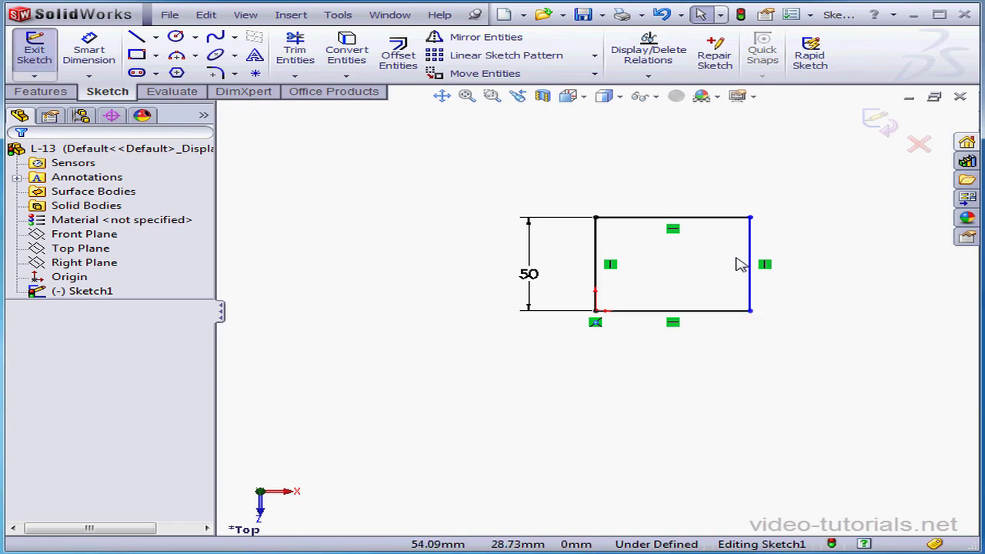
# Stretch the rectangle's right side out to about X 82.4 mm and pull it back to about X 53.2 mm.
pyautogui.moveTo(751, 312); pyautogui.dragTo(810, 311)
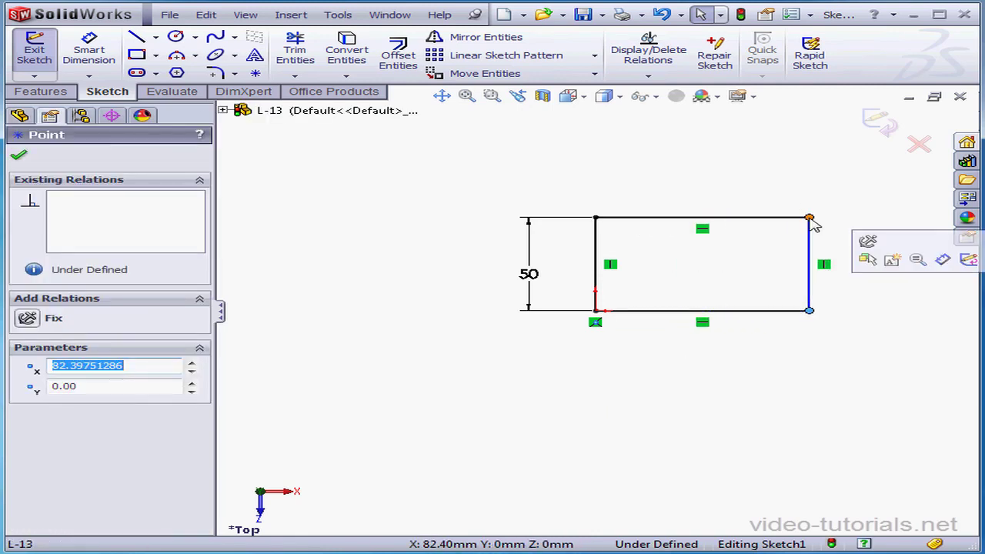
pyautogui.moveTo(809, 219); pyautogui.dragTo(733, 219)
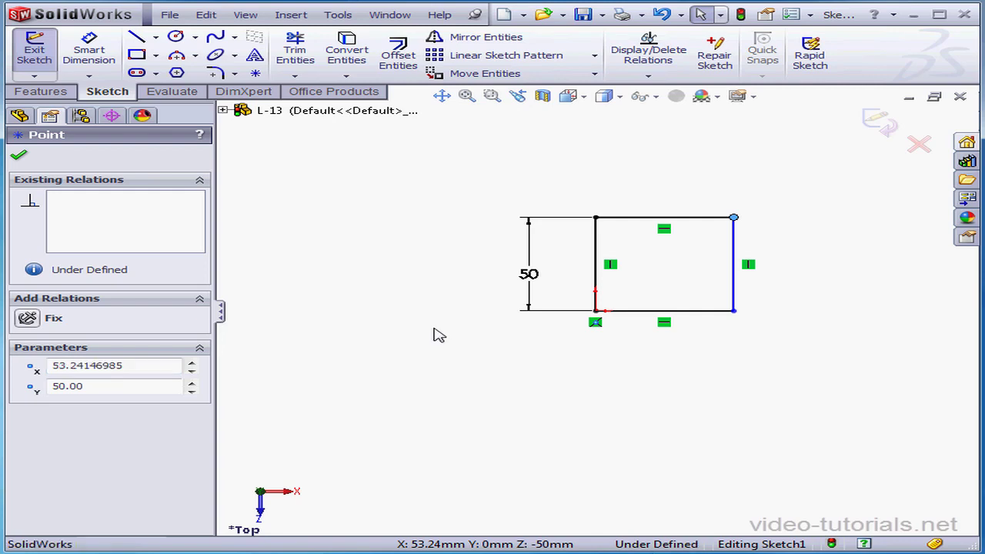
# Exit the rectangle sketch and reopen it for editing.
pyautogui.click(879, 121)
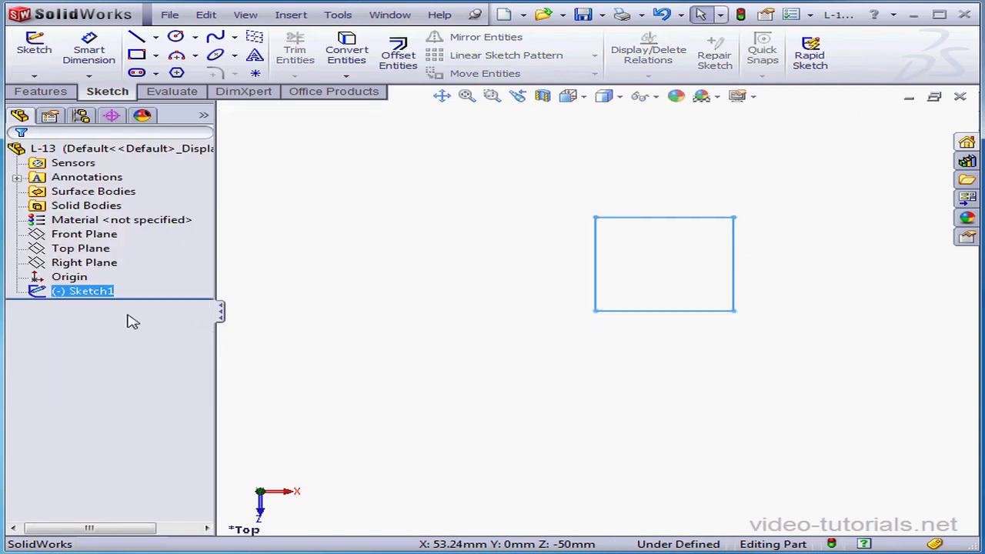
pyautogui.rightClick(84, 298)
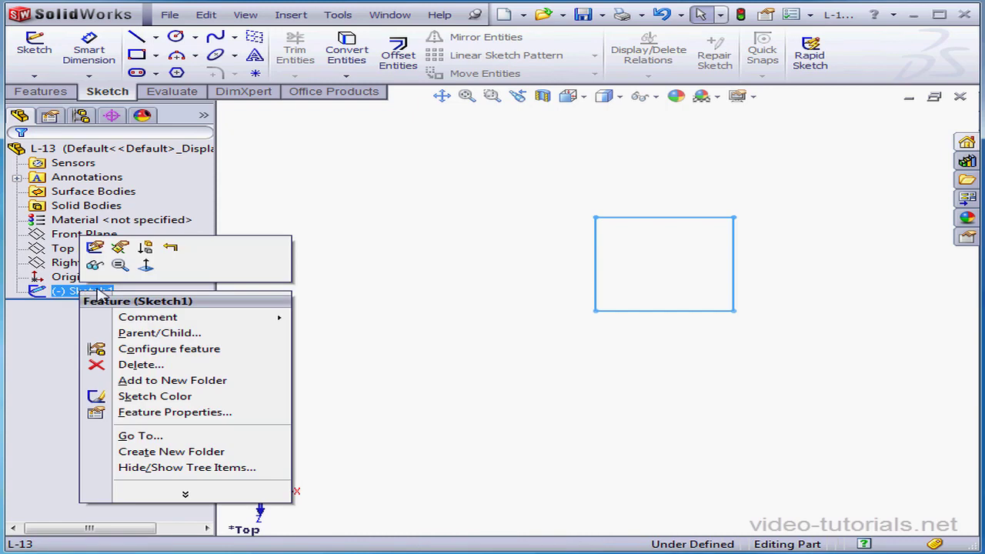
pyautogui.click(98, 251)
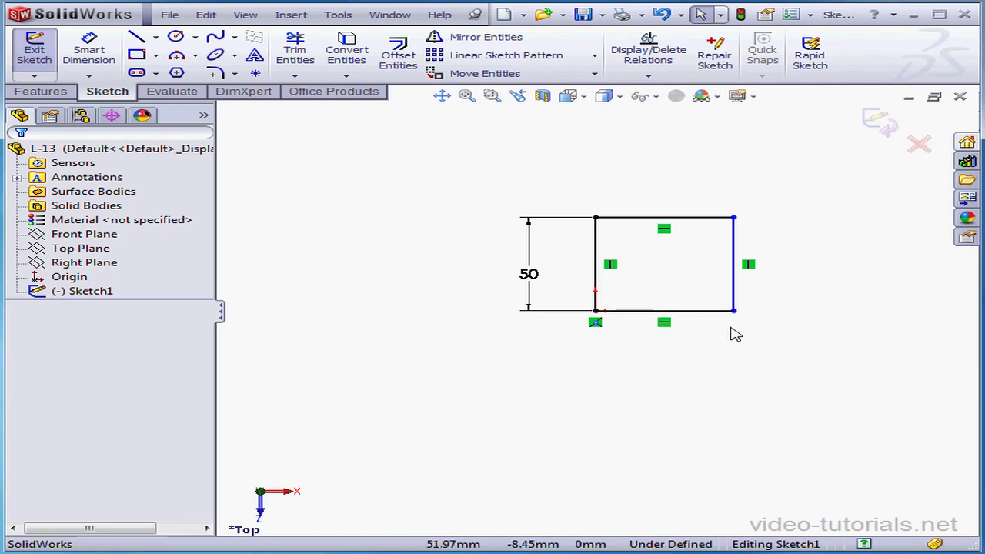
# Add a Smart Dimension above the rectangle's top edge and set it to 60 mm.
pyautogui.click(89, 52)
pyautogui.click(692, 217)
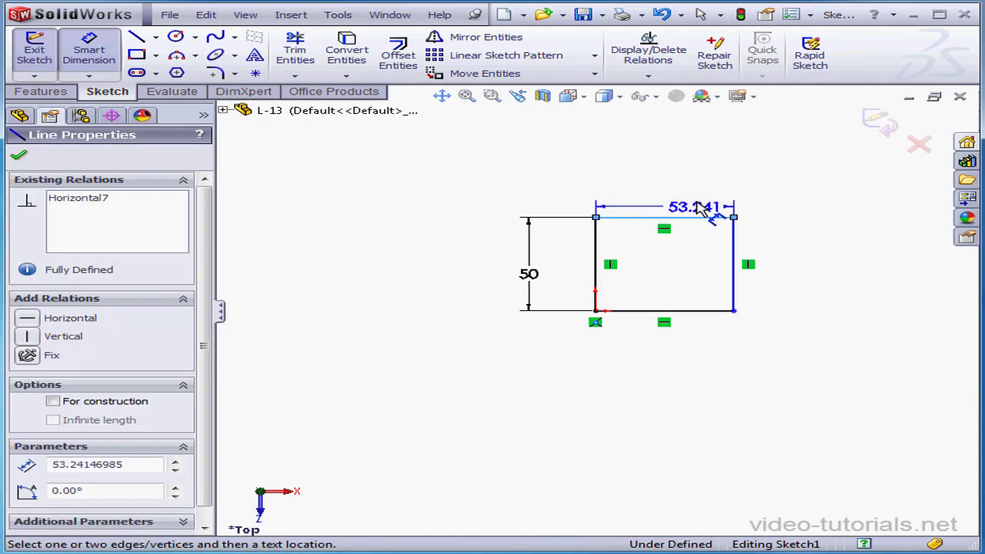
pyautogui.click(713, 197)
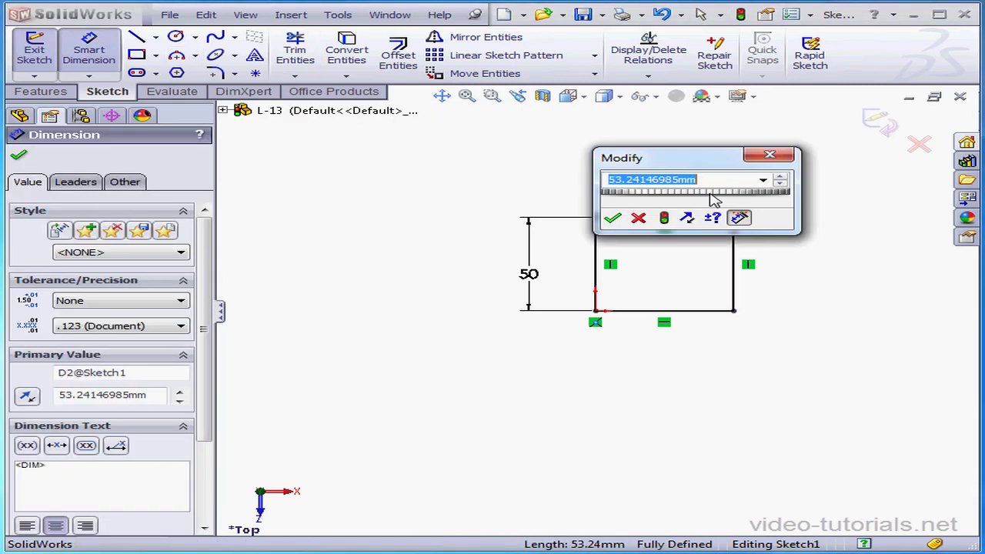
pyautogui.write('60')
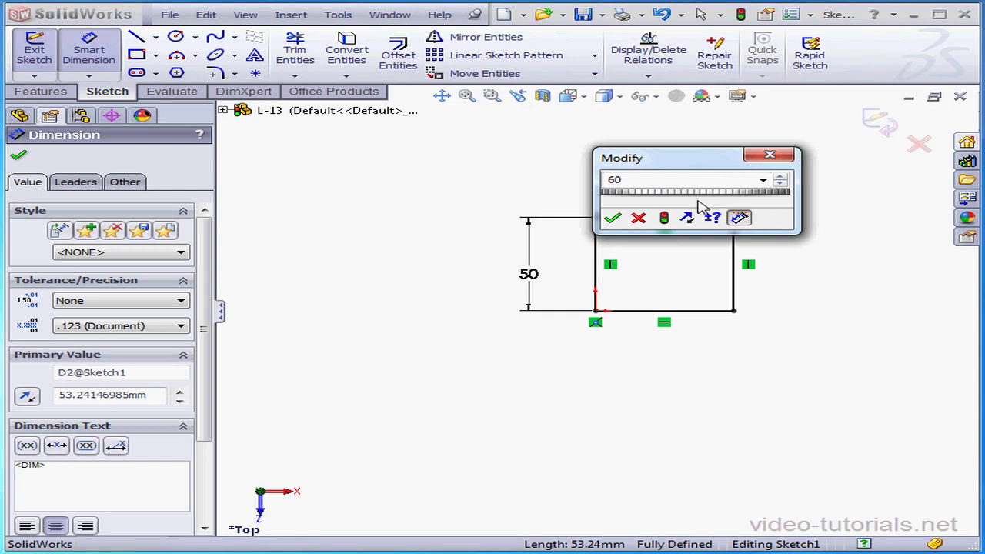
pyautogui.click(612, 218)
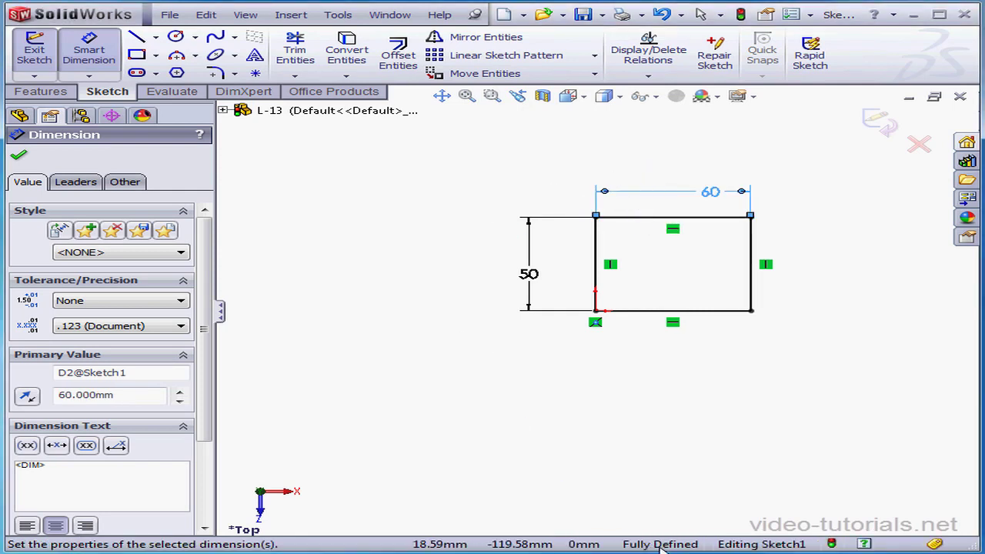
# Exit the sketch and select Sketch1 in the feature tree.
pyautogui.click(885, 127)
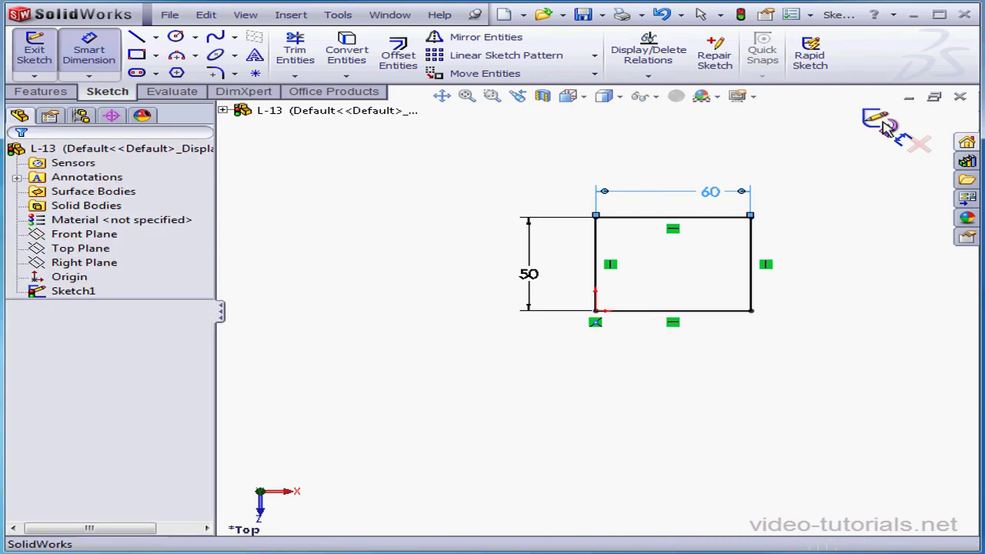
pyautogui.click(73, 294)
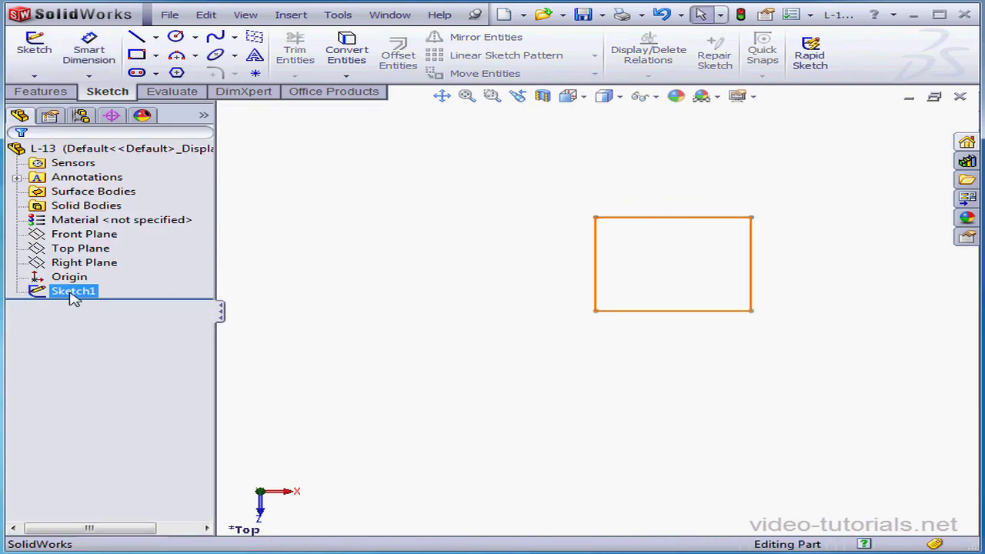
# Reopen Sketch1 for editing and add a driven Smart Dimension outside the rectangle's right side.
pyautogui.rightClick(73, 293)
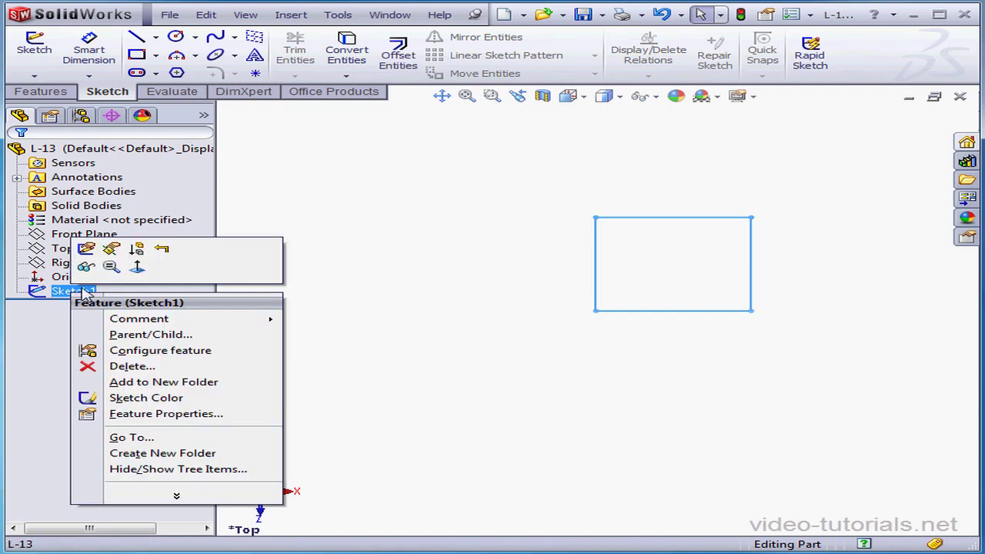
pyautogui.click(81, 250)
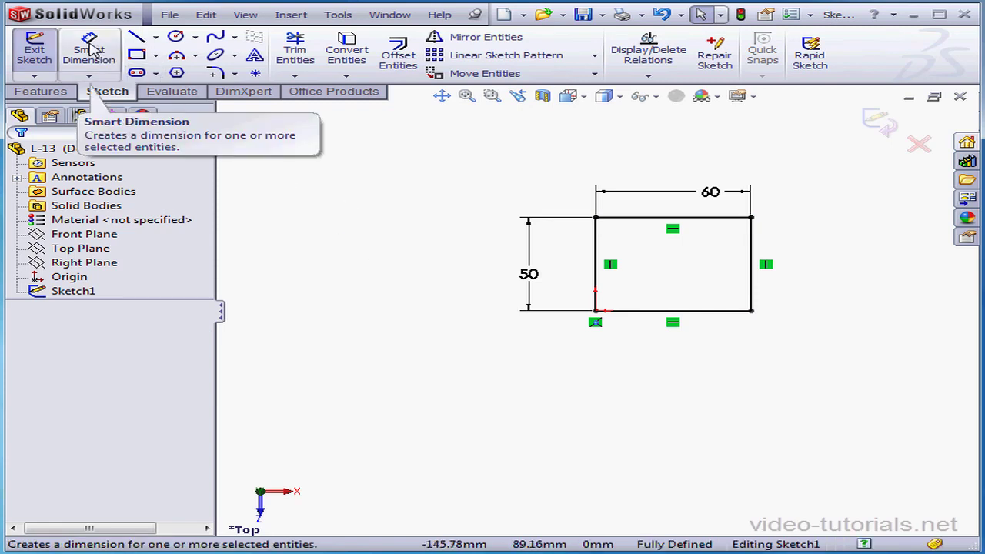
pyautogui.click(89, 48)
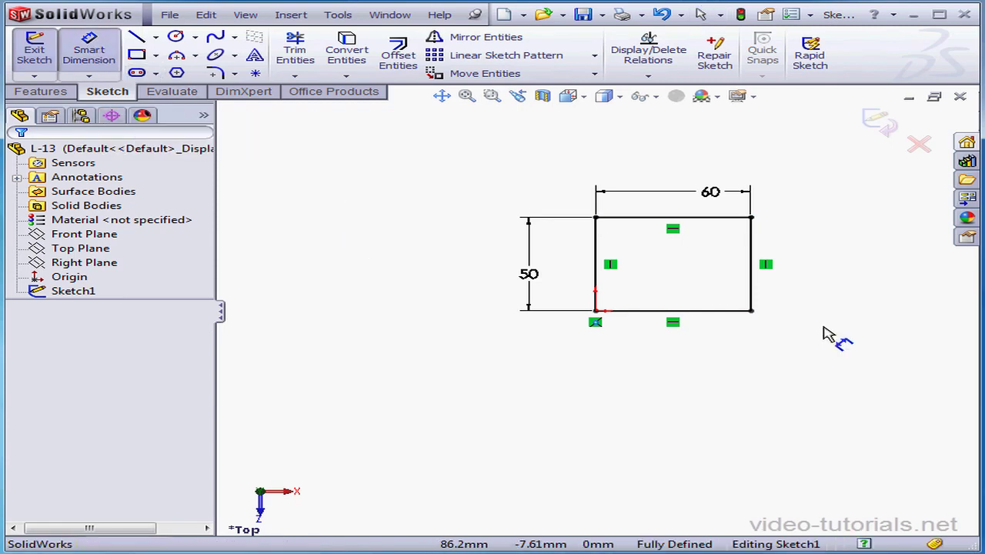
pyautogui.click(755, 291)
pyautogui.click(812, 281)
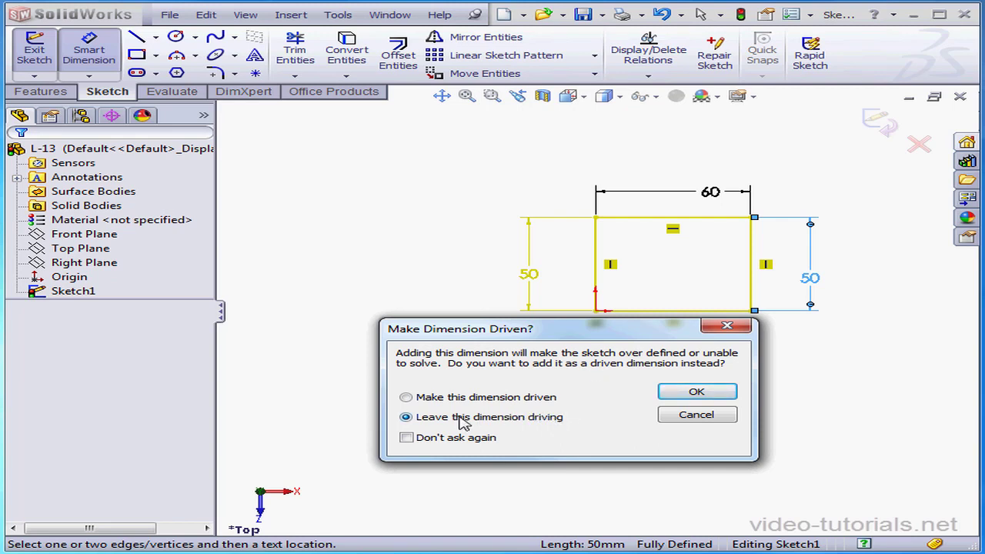
pyautogui.click(405, 397)
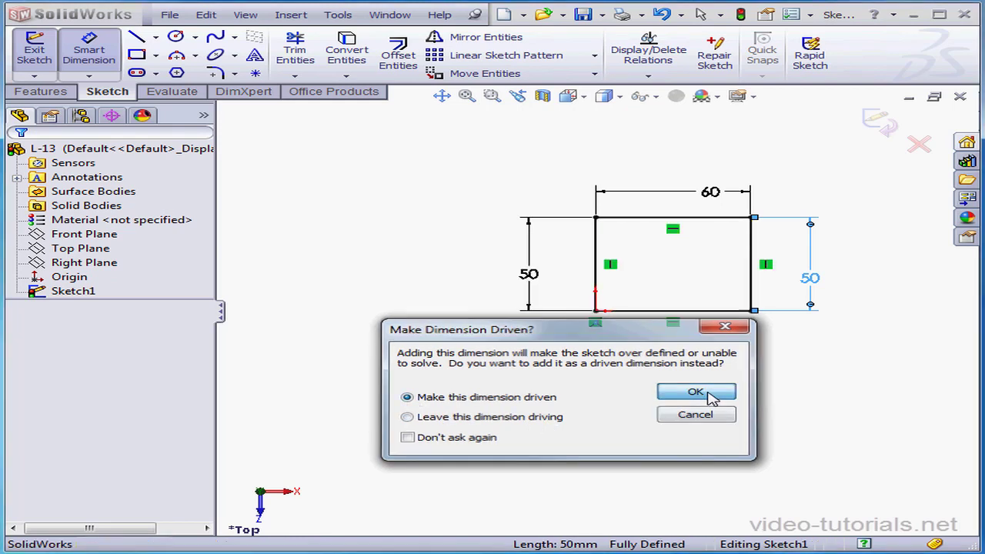
pyautogui.click(695, 392)
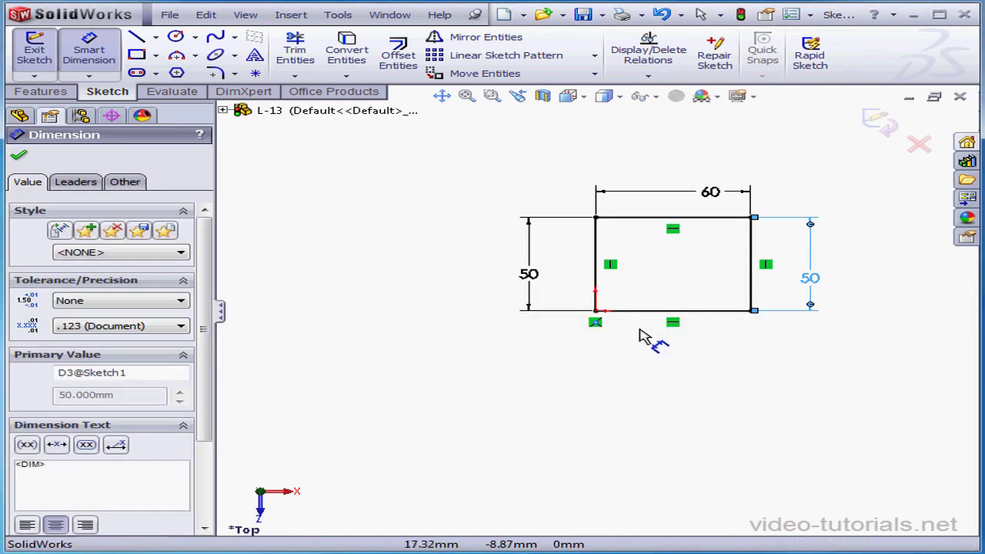
pyautogui.rightClick(606, 352)
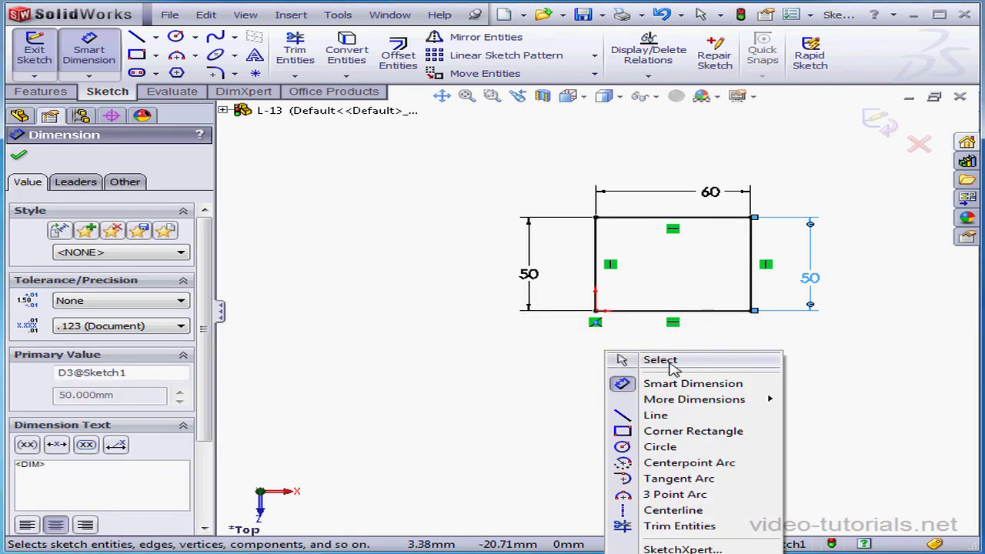
pyautogui.click(671, 361)
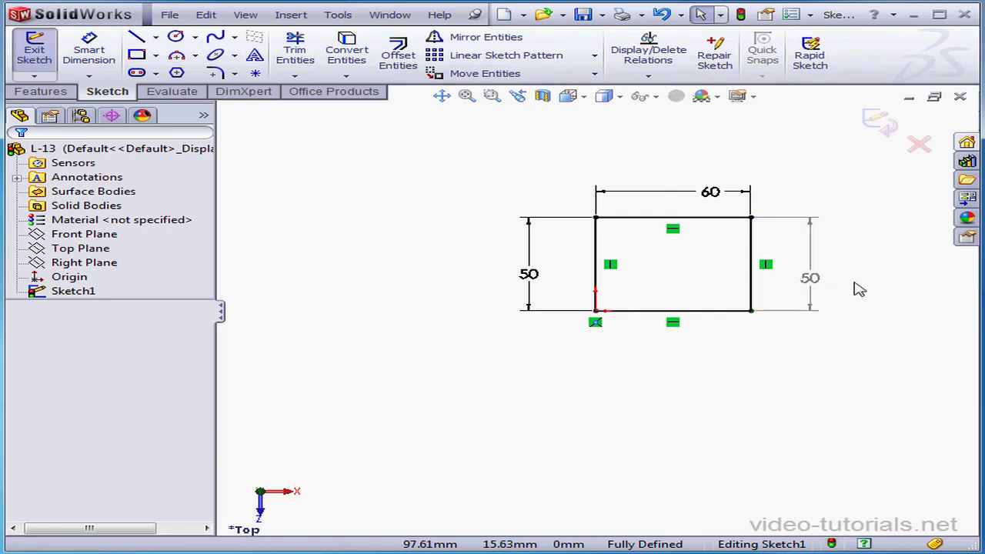
# Try to edit the driven dimension's value, and delete the whole rectangle with its dimensions.
pyautogui.doubleClick(811, 279)
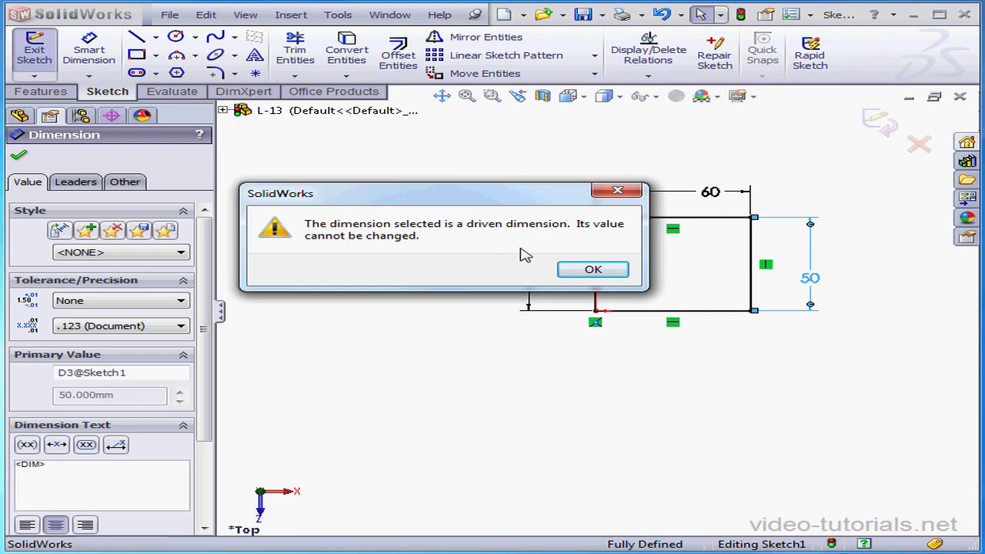
pyautogui.click(613, 271)
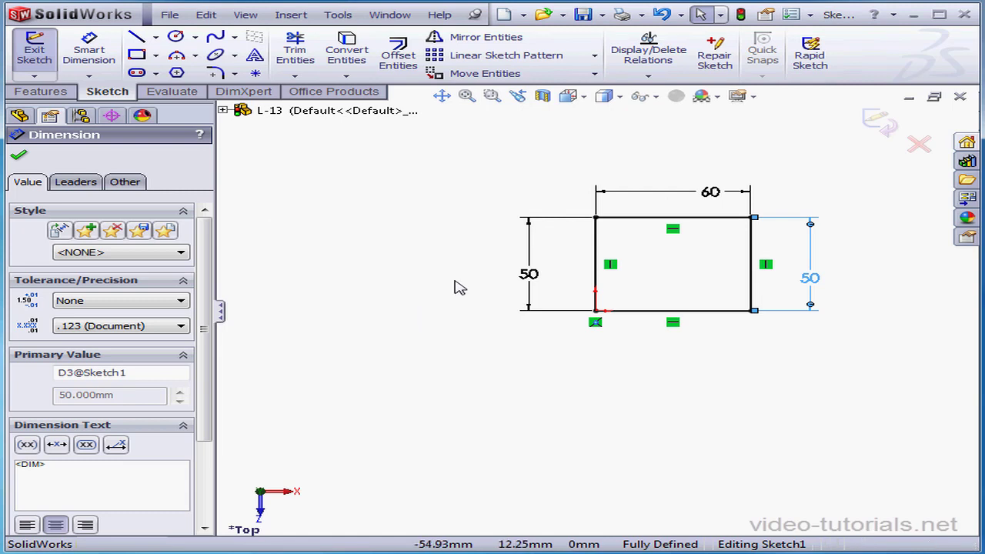
pyautogui.moveTo(445, 154)
pyautogui.mouseDown()
pyautogui.moveTo(616, 265)
pyautogui.moveTo(866, 372)
pyautogui.mouseUp()
pyautogui.press('Delete')
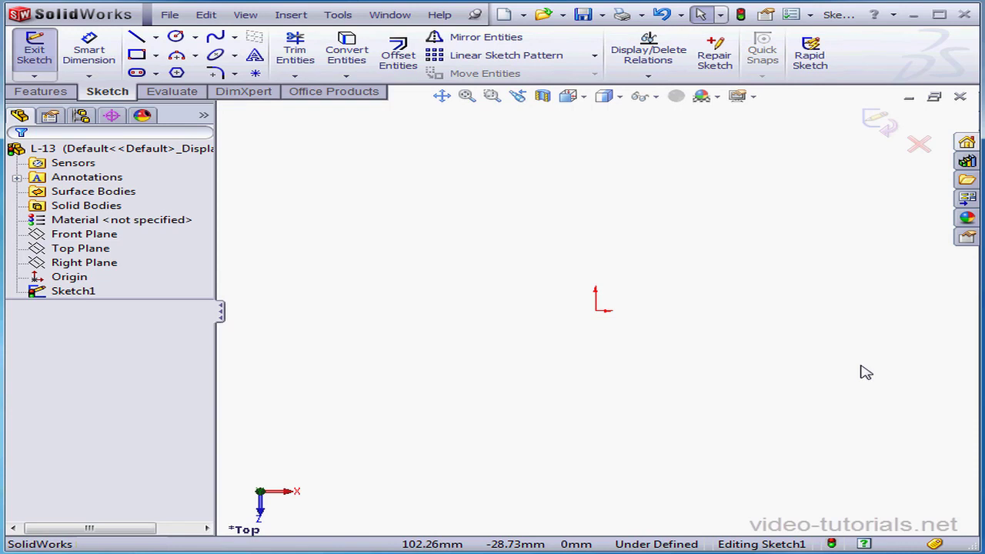
# Sketch a closed right triangle below the origin with a horizontal base about 46 mm long and a vertical side about 62 mm high.
pyautogui.click(136, 37)
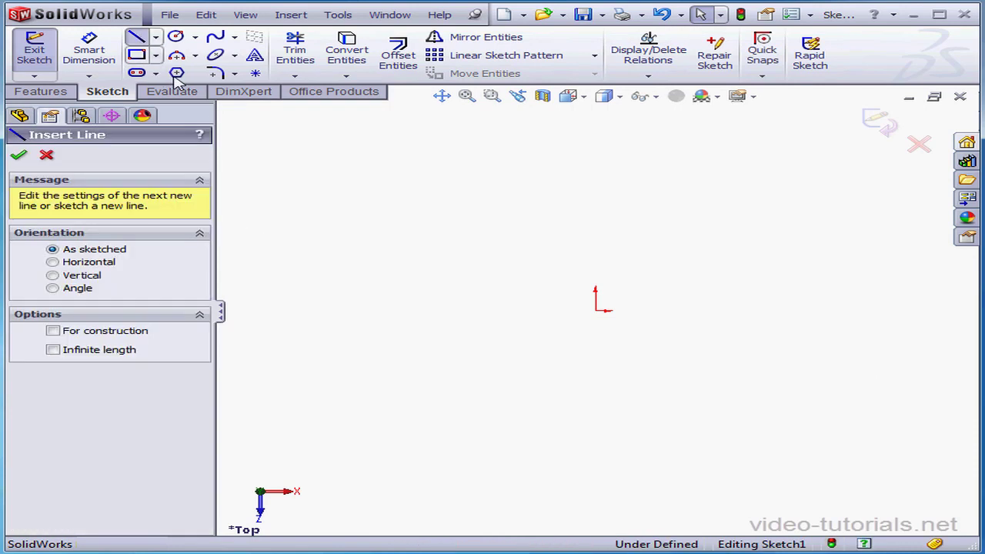
pyautogui.click(457, 444)
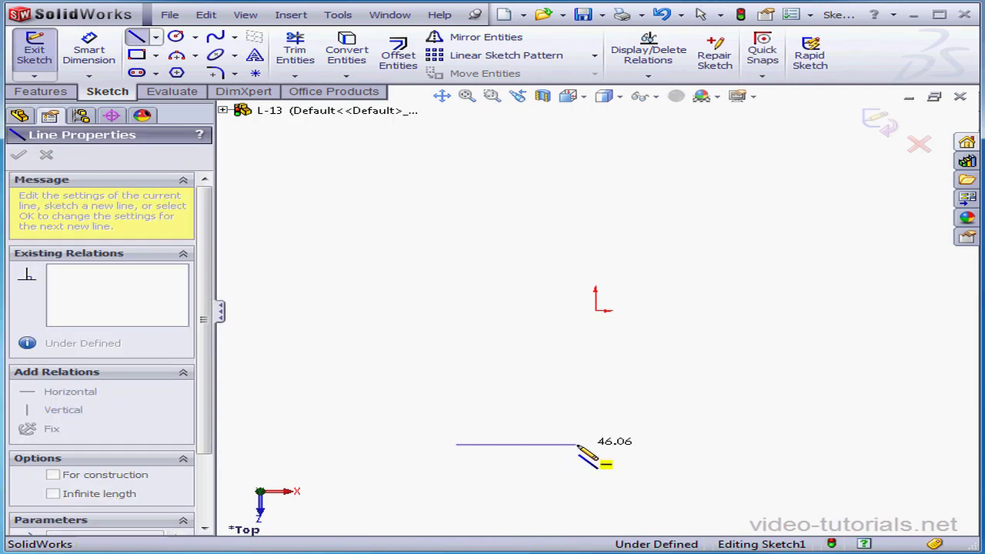
pyautogui.click(577, 444)
pyautogui.click(575, 328)
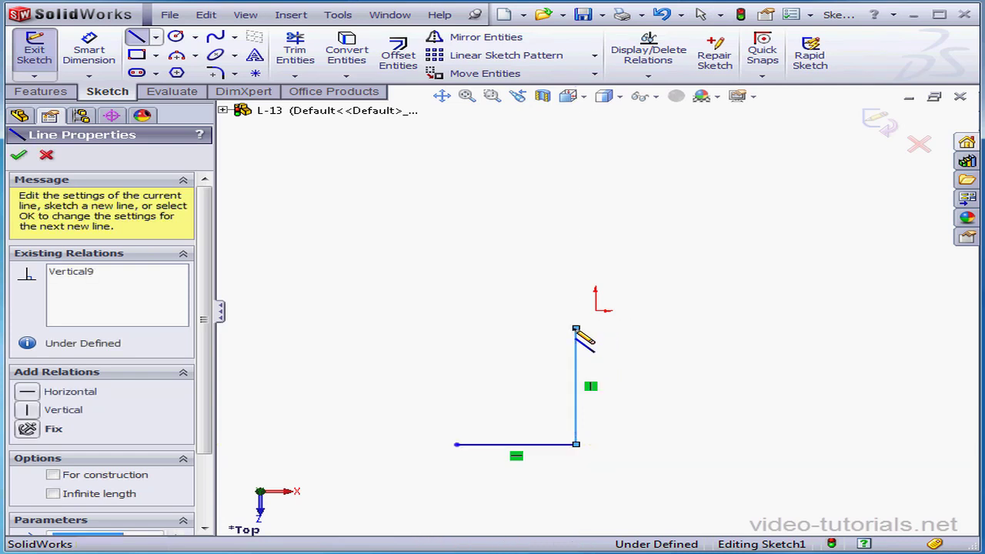
pyautogui.click(457, 443)
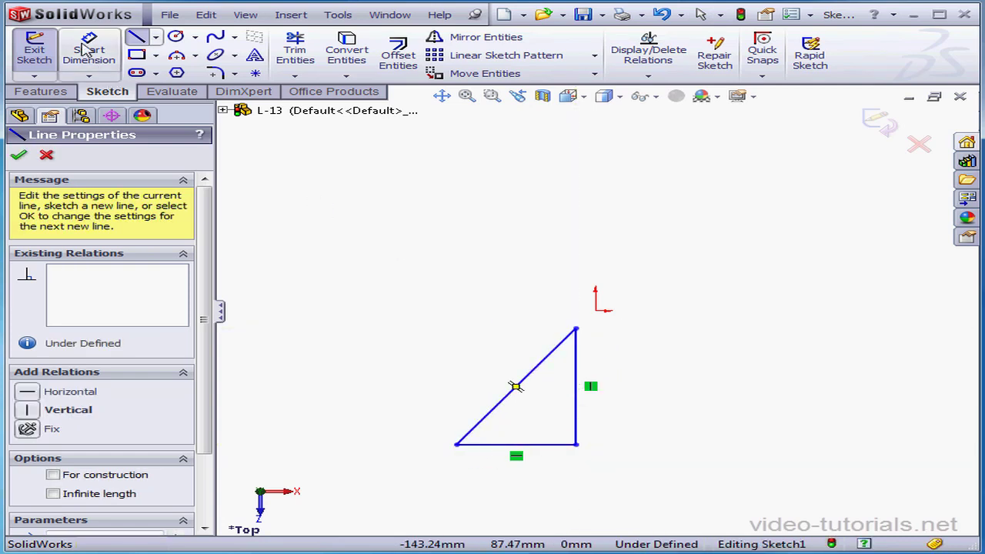
# Add a Smart Dimension beside the triangle's vertical side and set it to 40 mm.
pyautogui.click(87, 50)
pyautogui.click(581, 410)
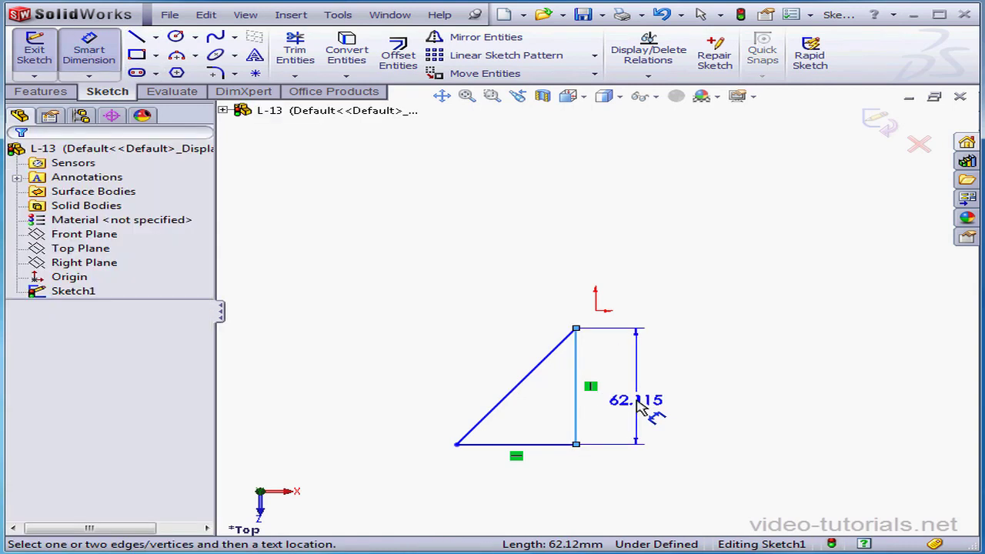
pyautogui.click(637, 408)
pyautogui.write('40')
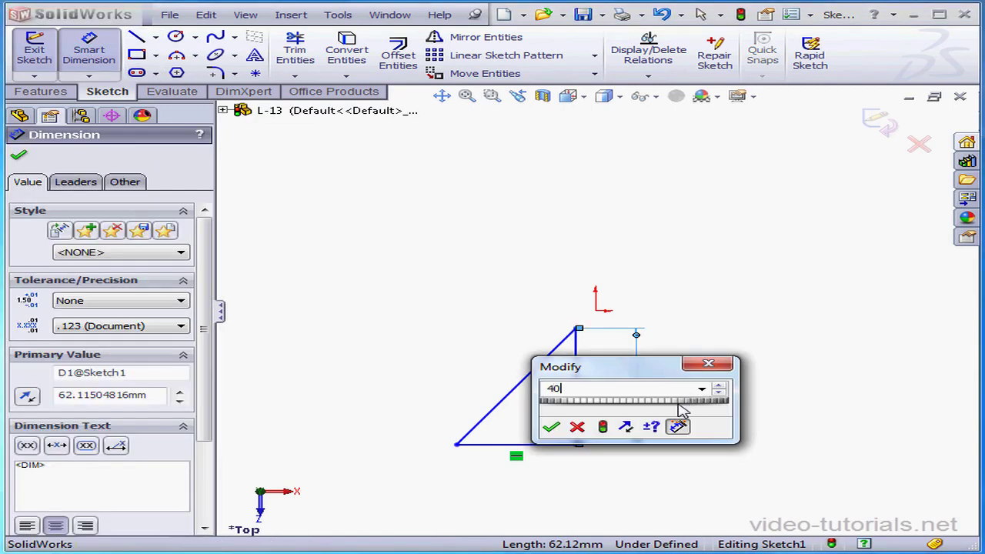
pyautogui.click(551, 426)
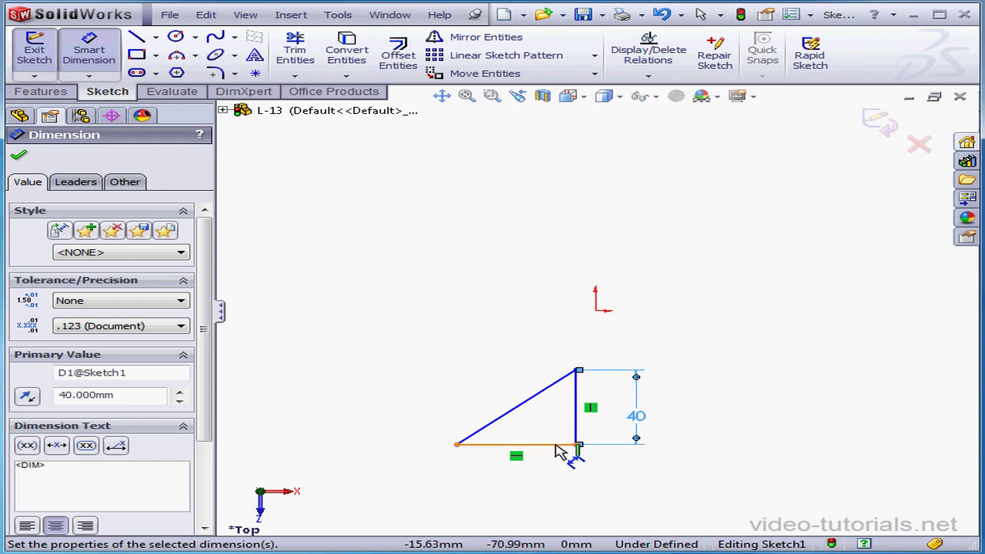
# Dimension the triangle's horizontal base below the line and set it to 30 mm.
pyautogui.click(562, 446)
pyautogui.click(561, 462)
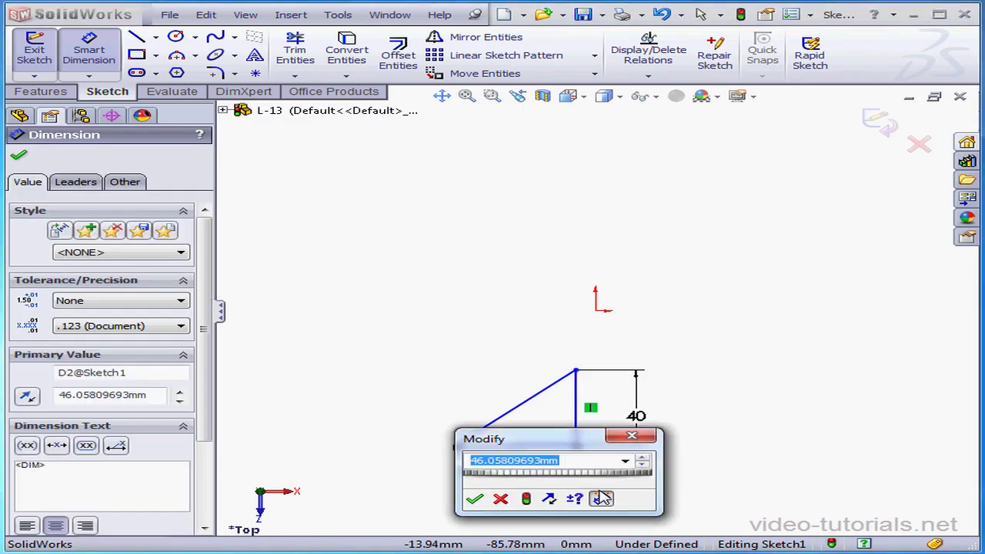
pyautogui.write('30')
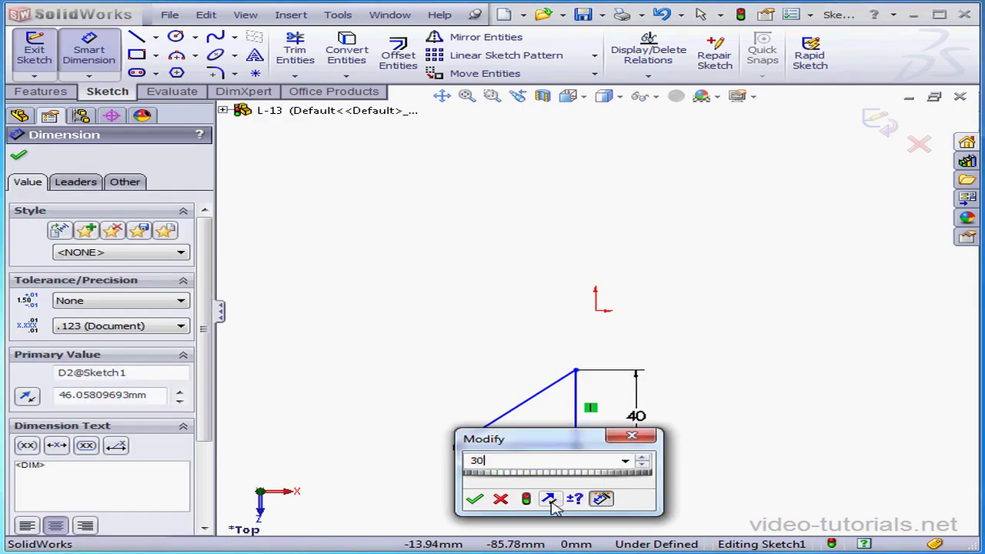
pyautogui.click(474, 498)
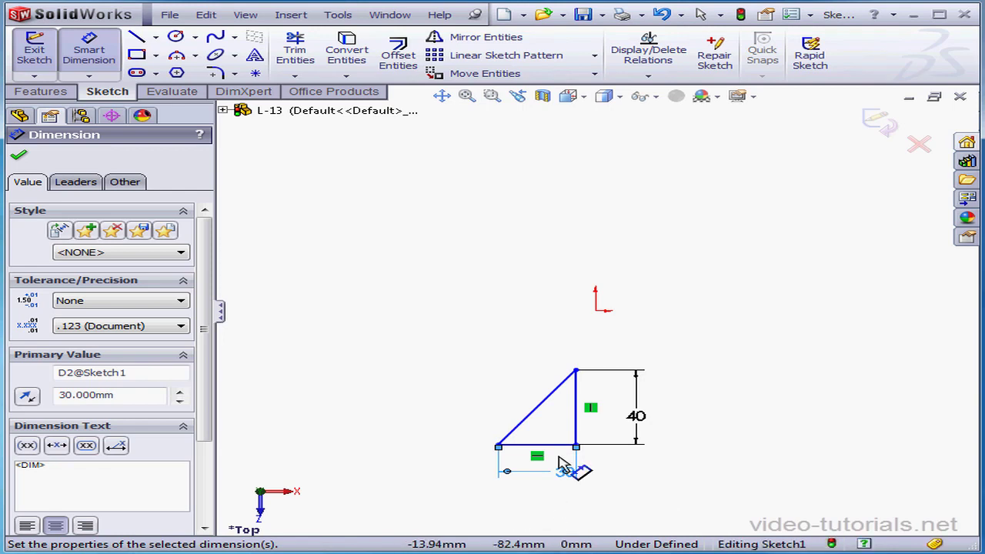
# Add a driven dimension to the triangle's hypotenuse and leave the Smart Dimension tool.
pyautogui.click(535, 414)
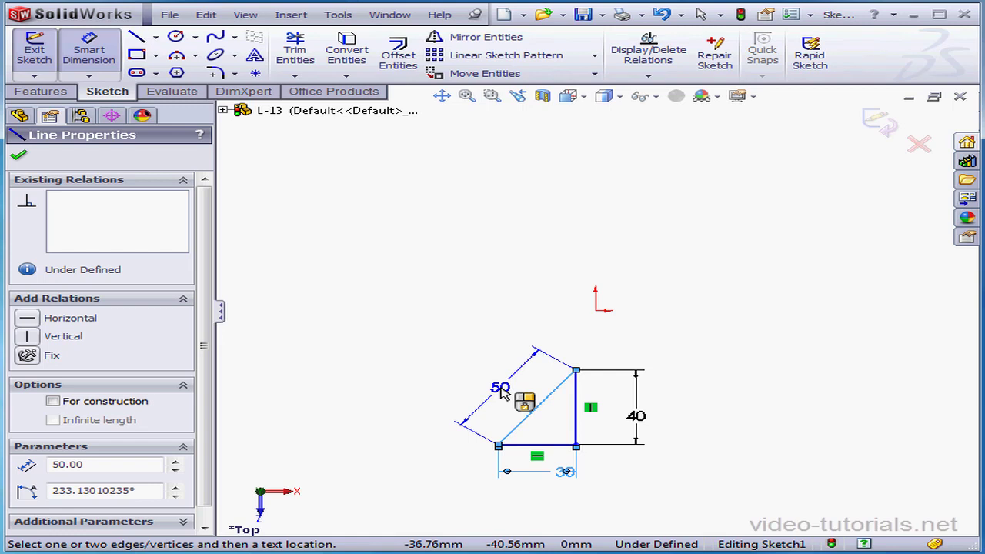
pyautogui.click(500, 390)
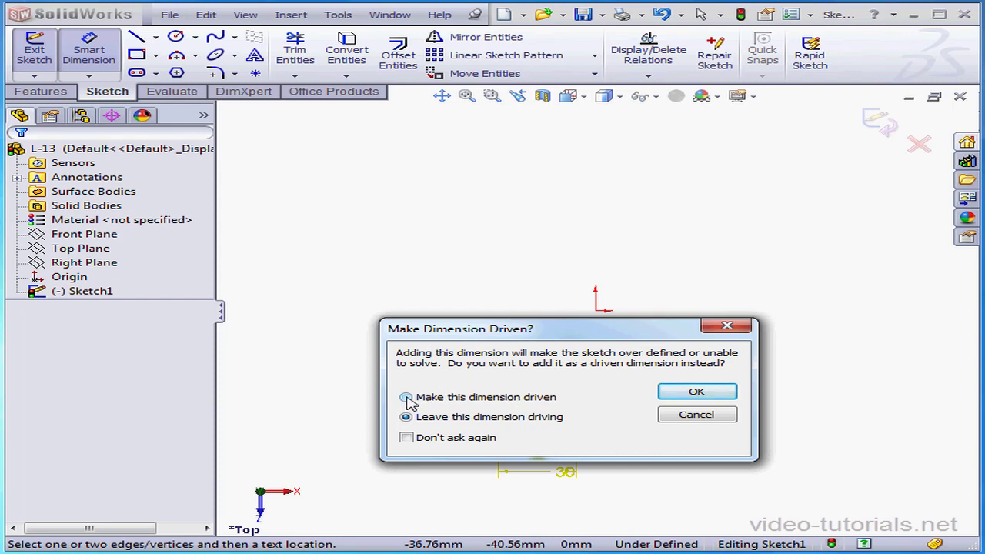
pyautogui.click(720, 394)
pyautogui.rightClick(688, 321)
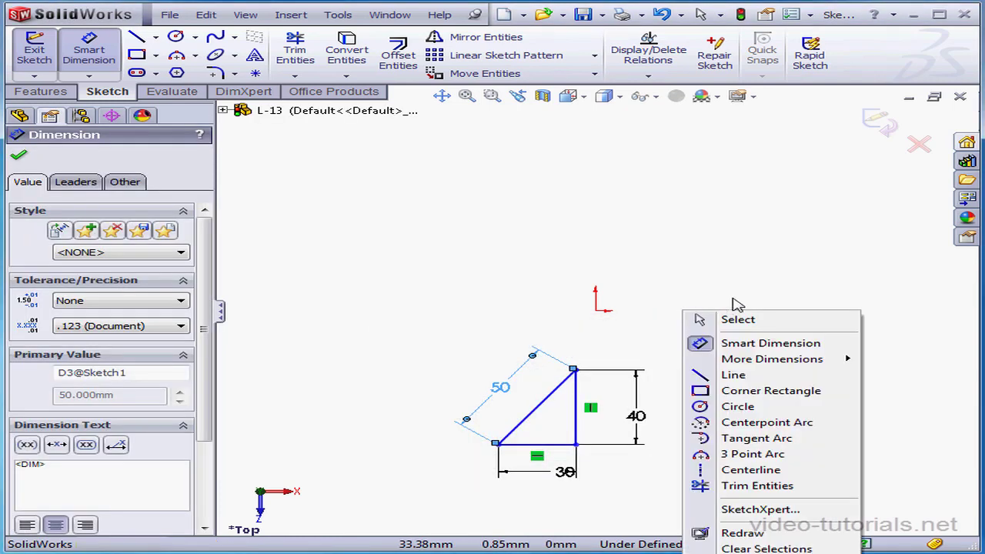
pyautogui.click(757, 322)
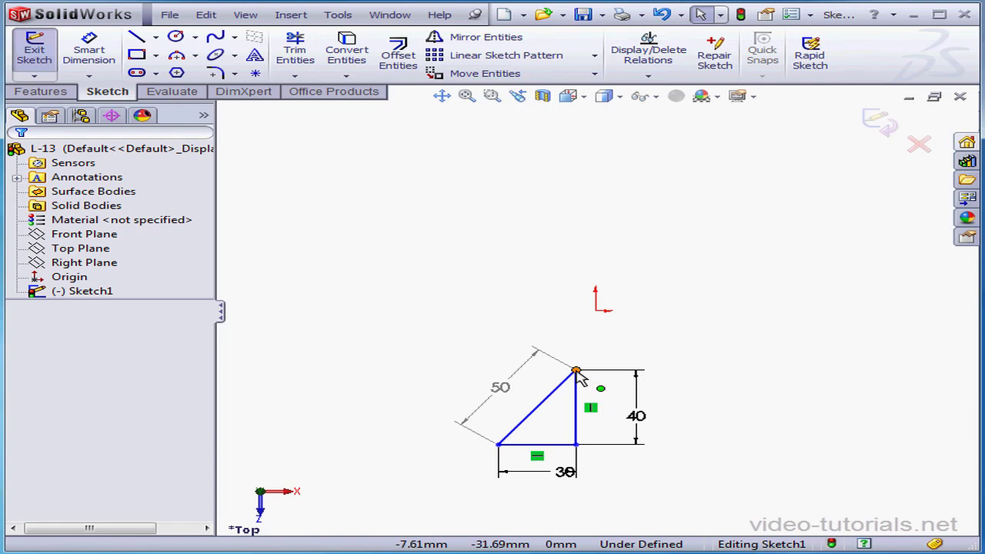
# Move the triangle by its apex to about X -24.9, Y 45.6 mm, and add a Fix relation to its right-angle corner.
pyautogui.moveTo(576, 371); pyautogui.dragTo(534, 231)
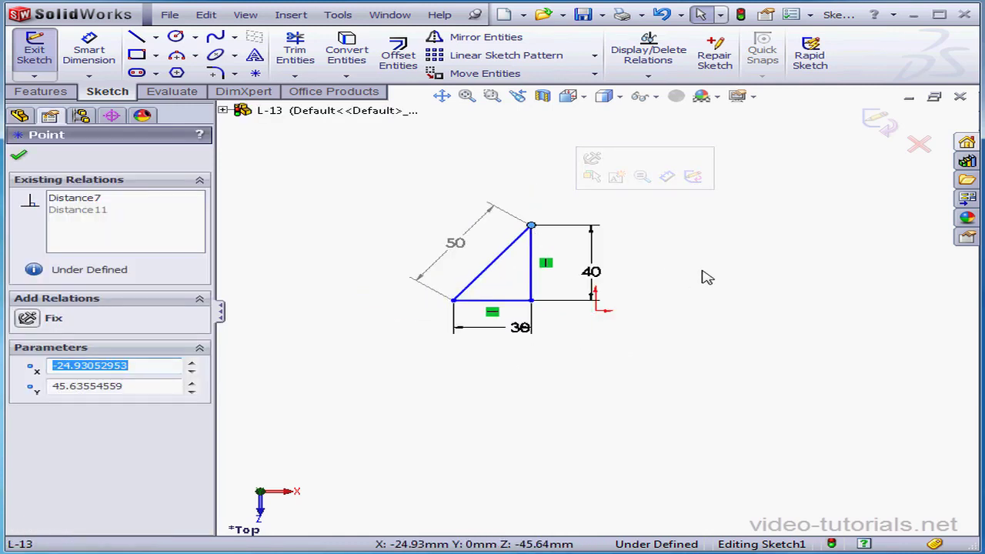
pyautogui.scroll(-2, 527, 288)
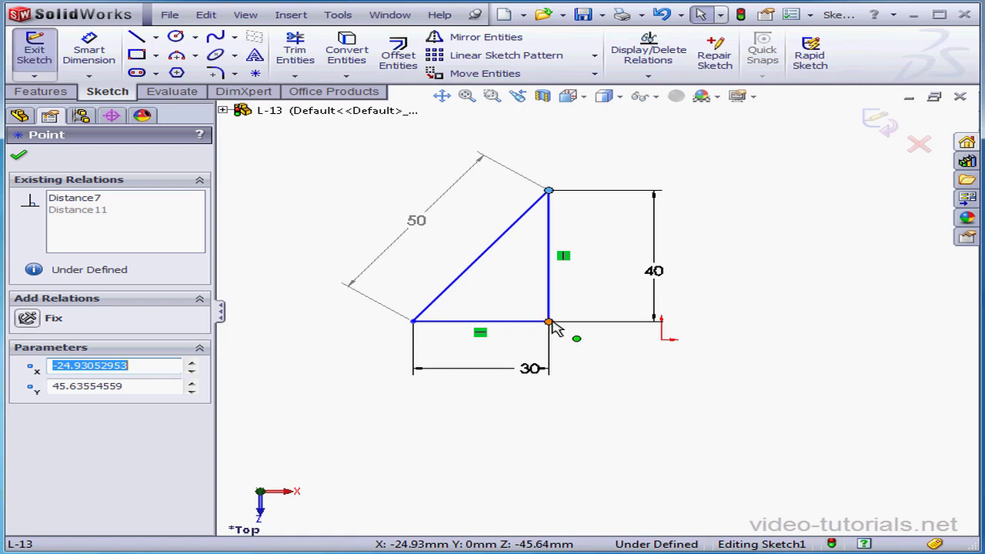
pyautogui.click(551, 322)
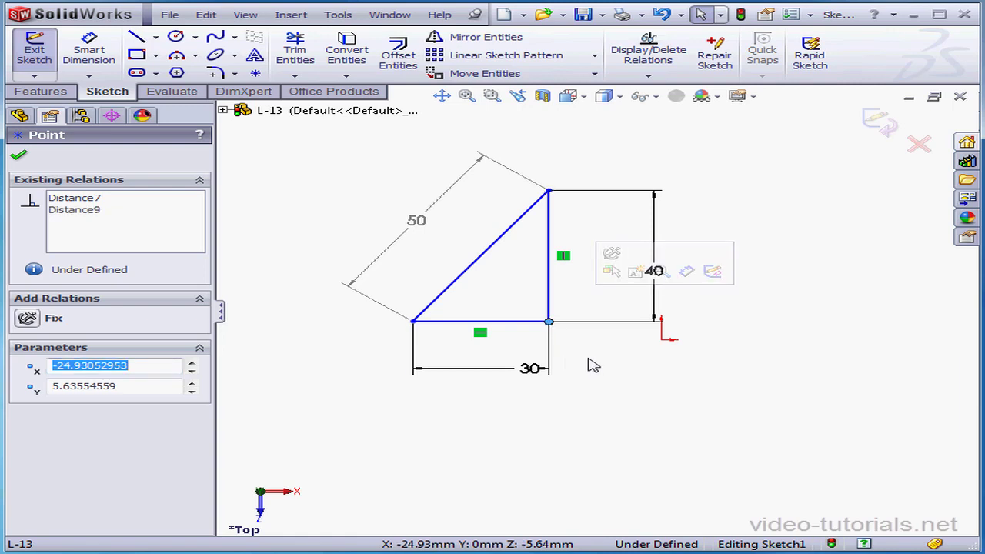
pyautogui.click(27, 319)
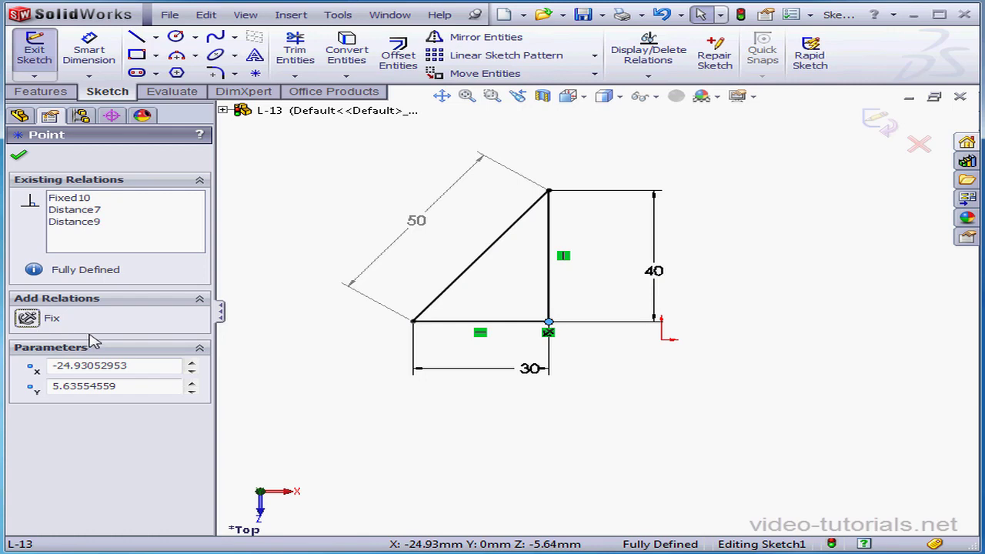
pyautogui.click(18, 156)
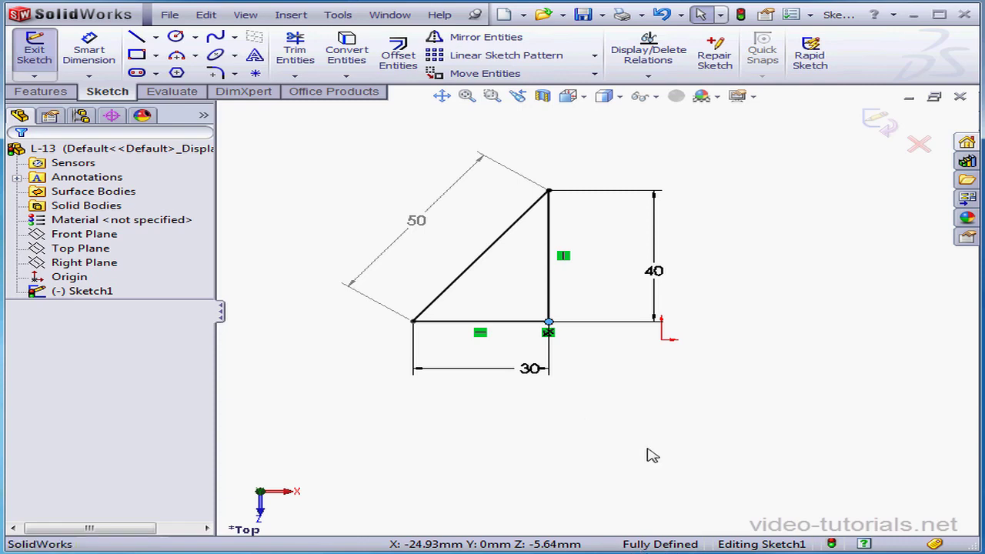
# Set the dimension of the triangle's vertical side to 50 mm.
pyautogui.doubleClick(651, 271)
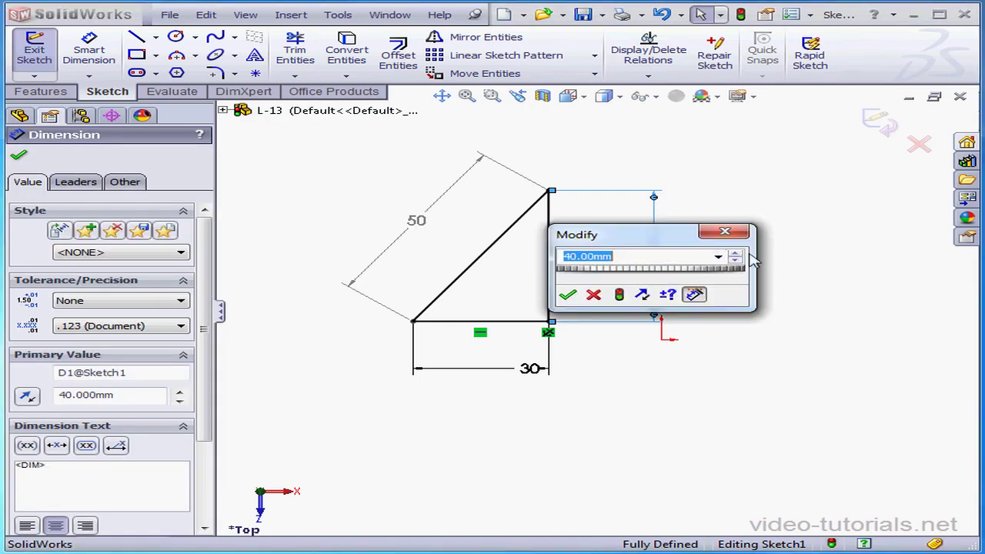
pyautogui.click(737, 254)
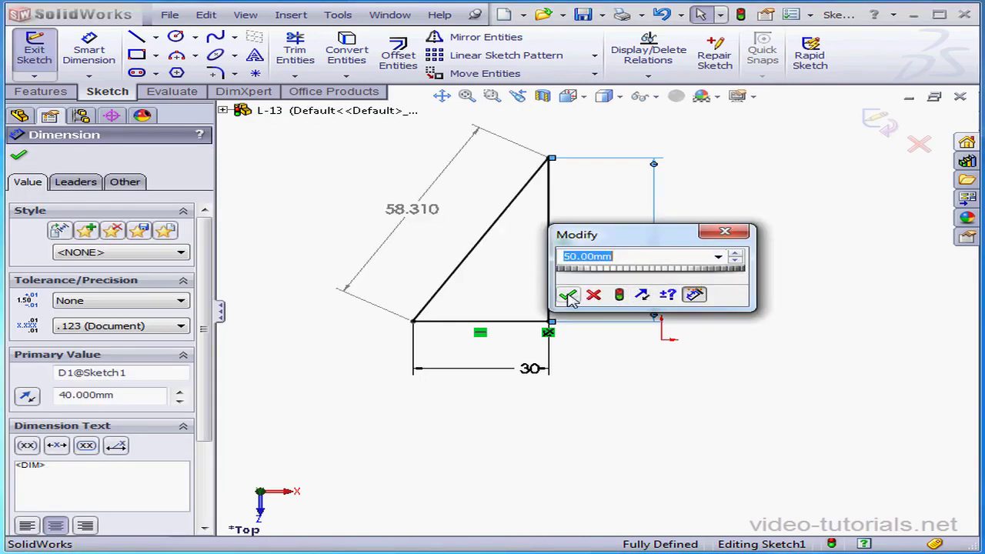
pyautogui.click(568, 295)
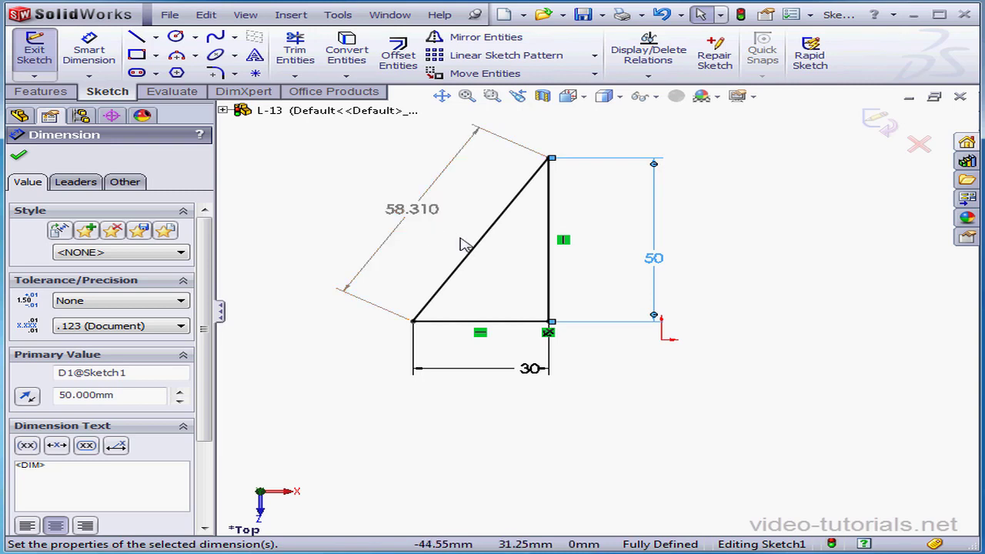
# Delete the driven dimension on the triangle's hypotenuse.
pyautogui.click(421, 217)
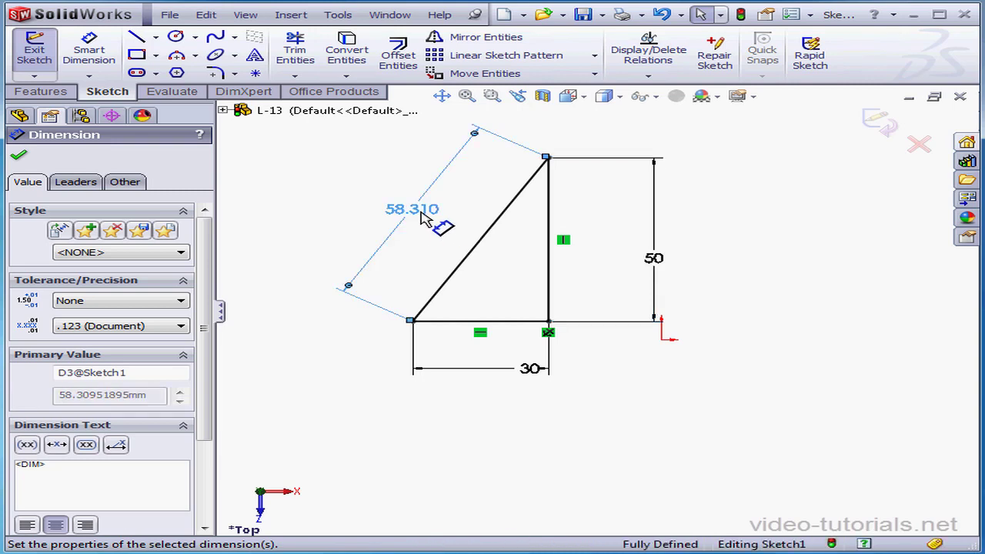
pyautogui.press('Delete')
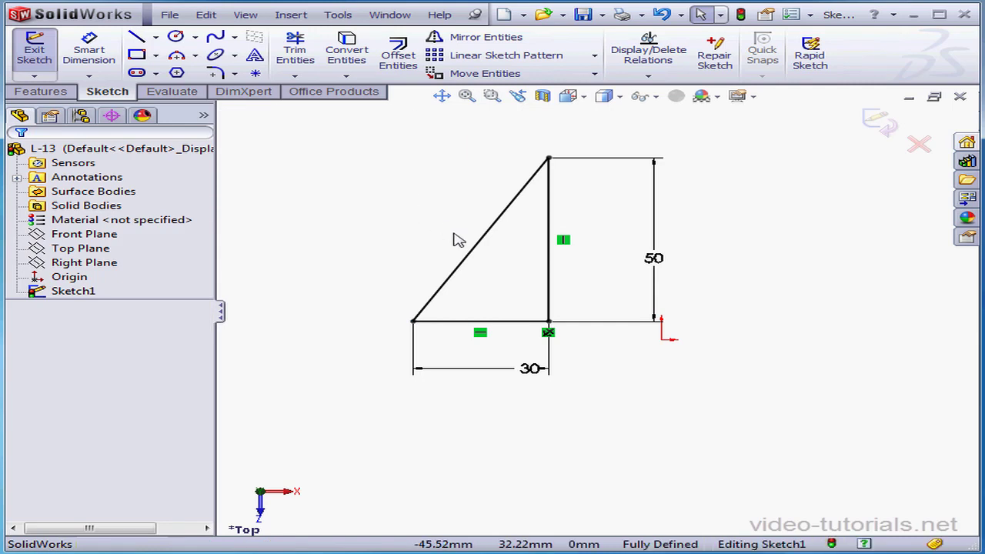
# Add a dimension to the triangle's hypotenuse and leave it driving.
pyautogui.click(89, 51)
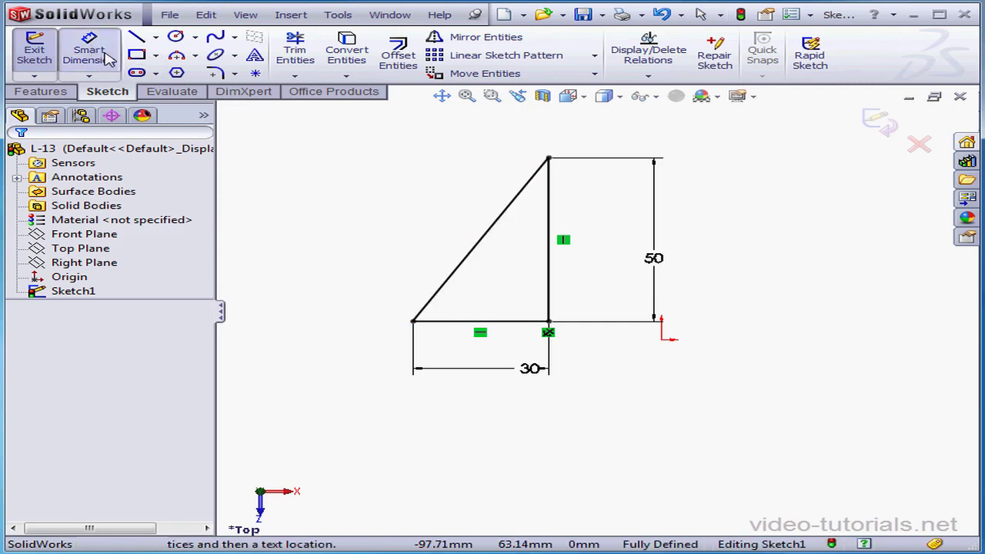
pyautogui.click(477, 254)
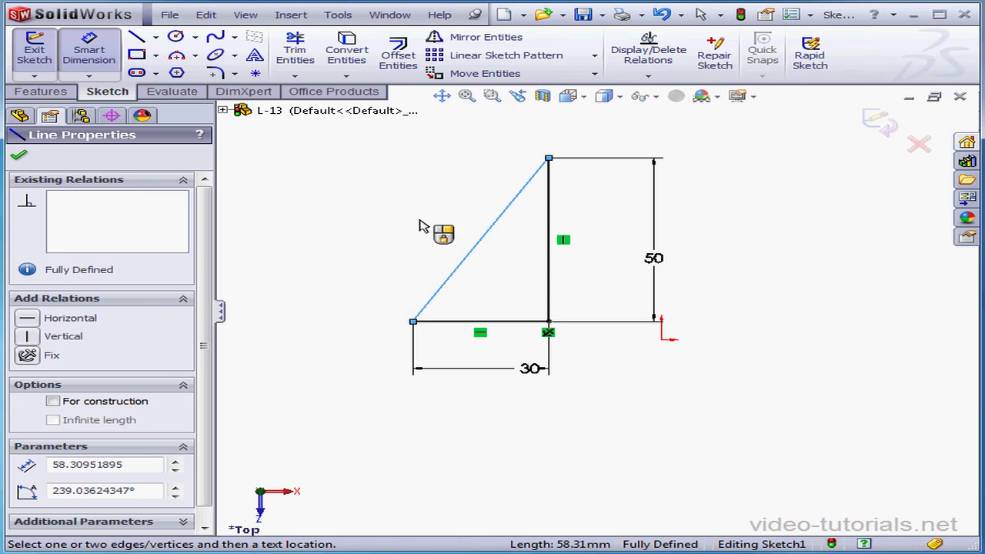
pyautogui.click(453, 241)
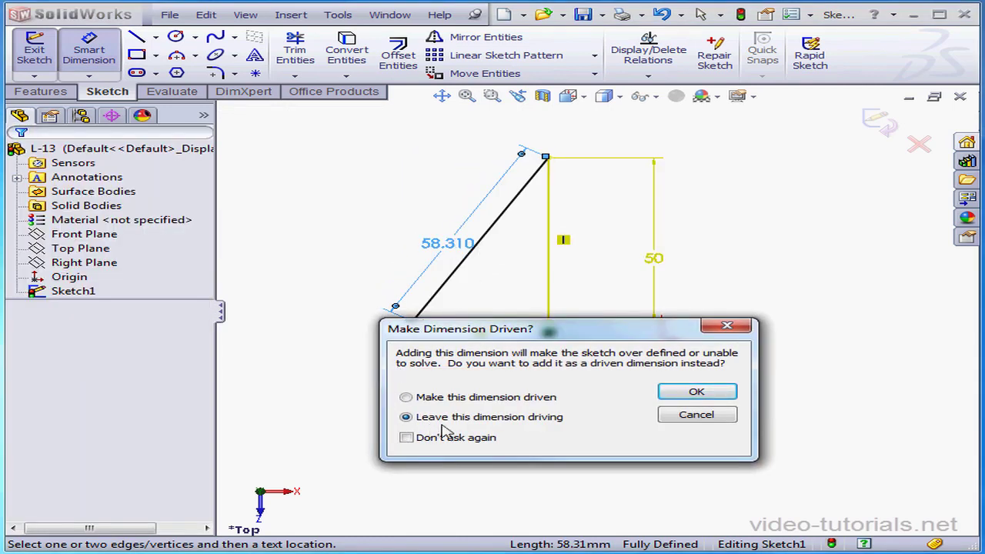
pyautogui.click(696, 393)
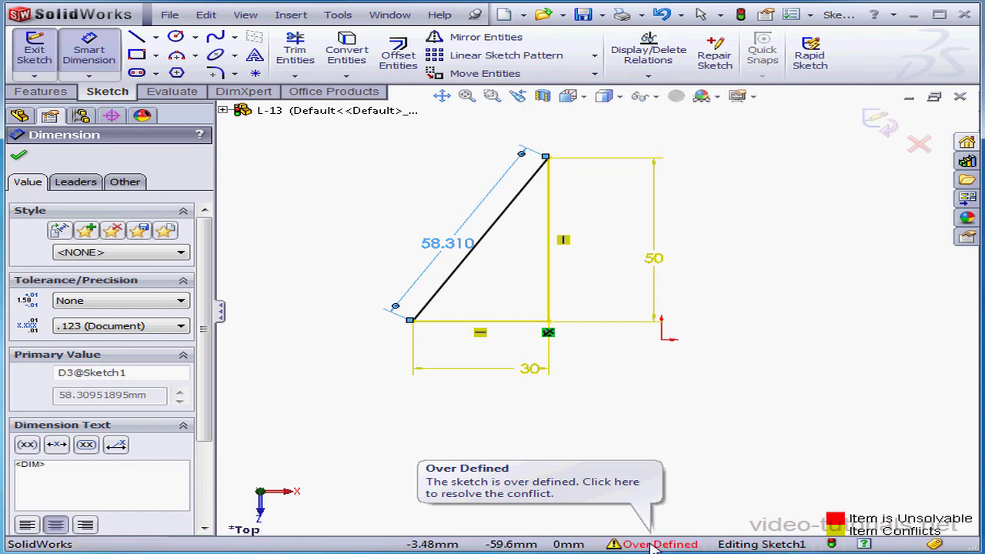
# Diagnose the over-defined sketch in SketchXpert and review its proposed solutions up to the one removing the hypotenuse dimension.
pyautogui.click(652, 544)
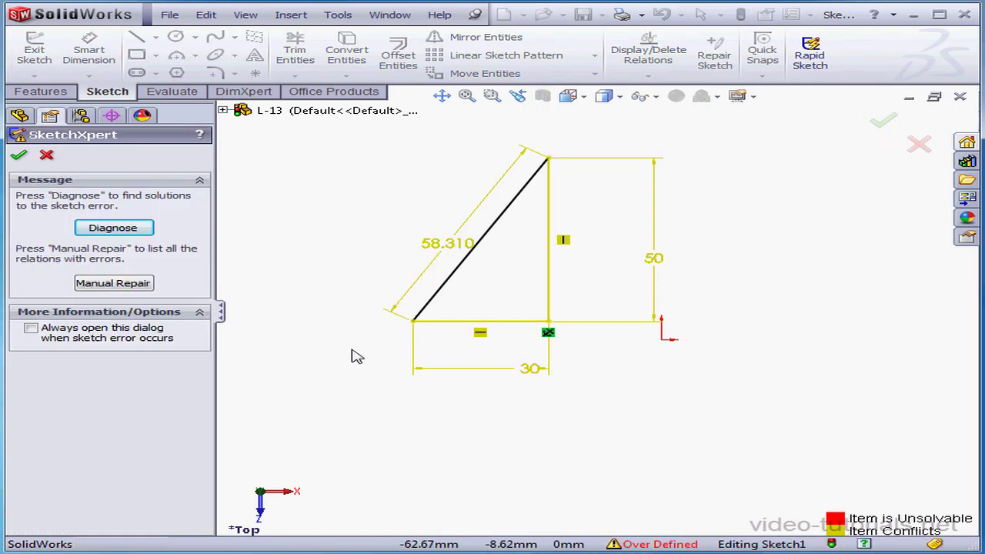
pyautogui.click(131, 229)
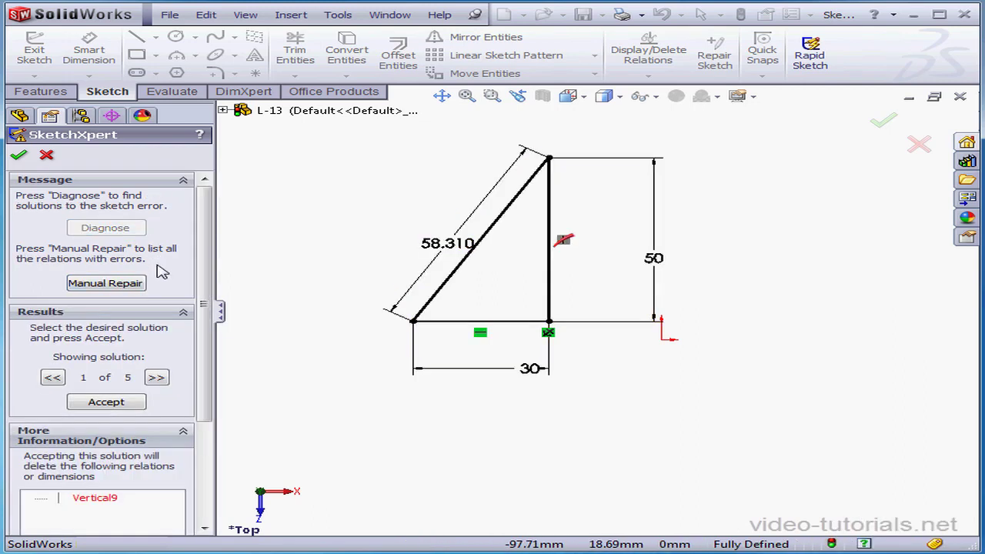
pyautogui.click(157, 378)
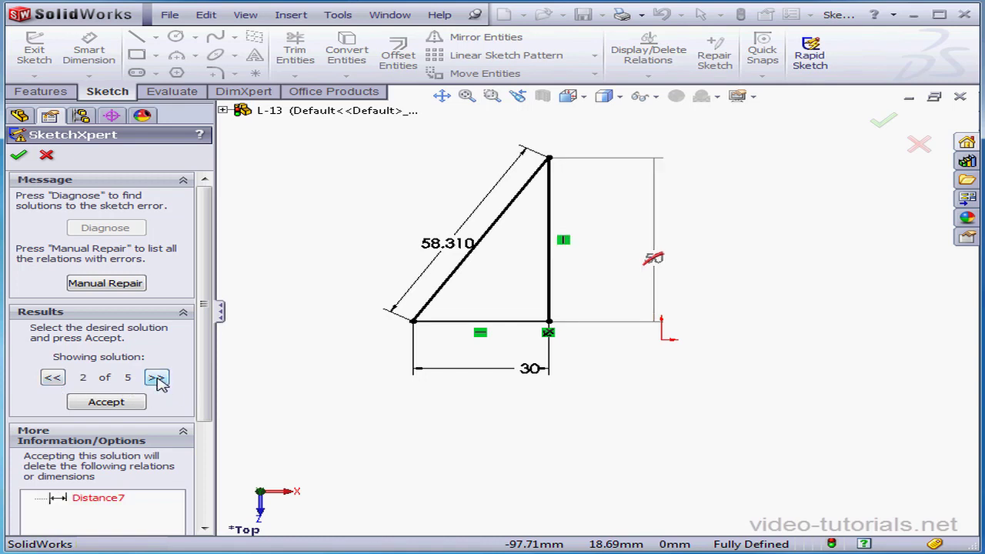
pyautogui.click(157, 378)
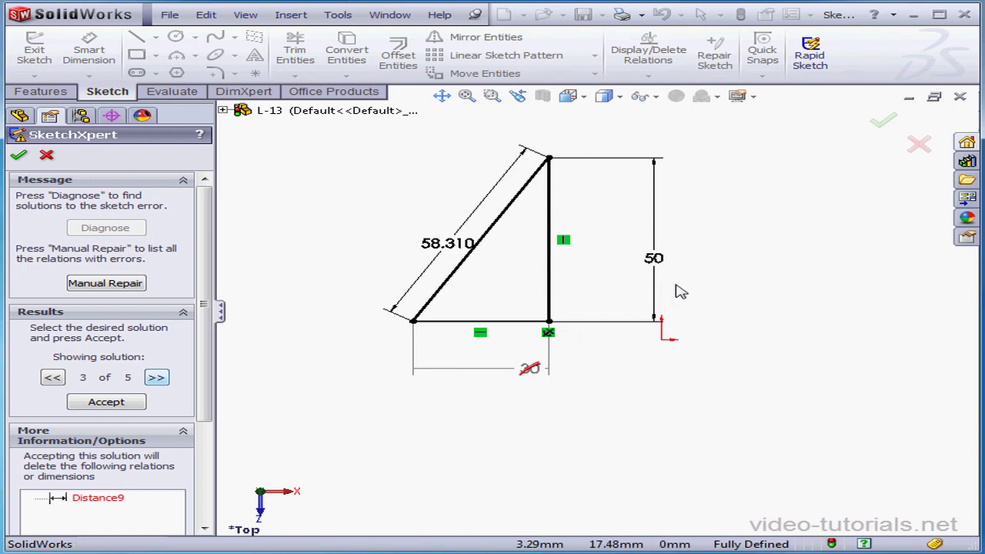
pyautogui.click(157, 377)
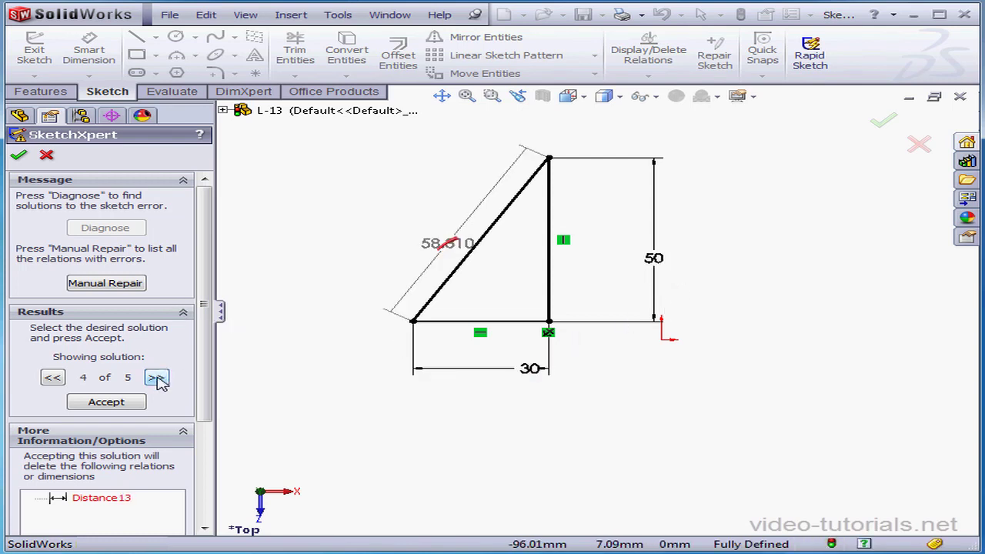
# Use SketchXpert's Manual Repair to delete the conflicting hypotenuse dimension, Distance13, and accept the repair.
pyautogui.click(125, 284)
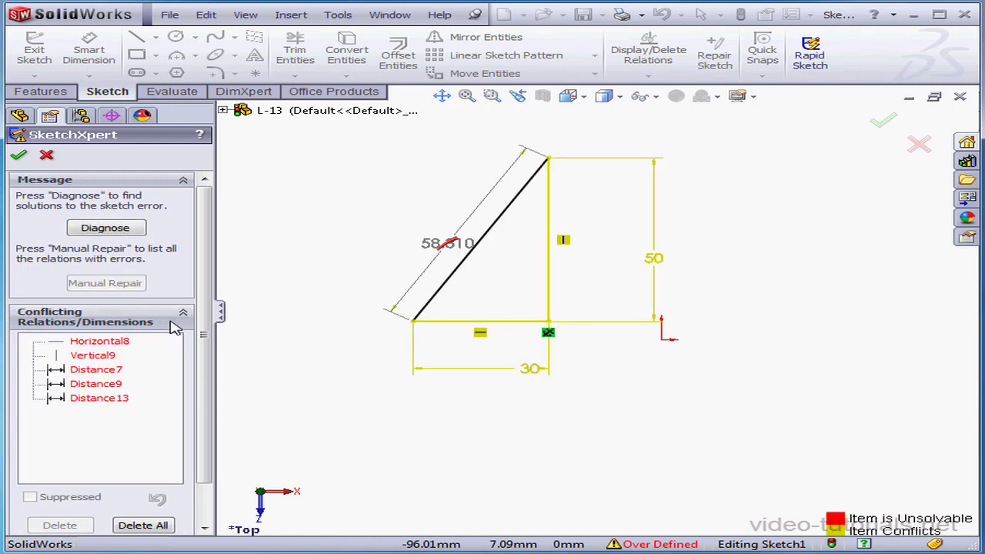
pyautogui.click(125, 400)
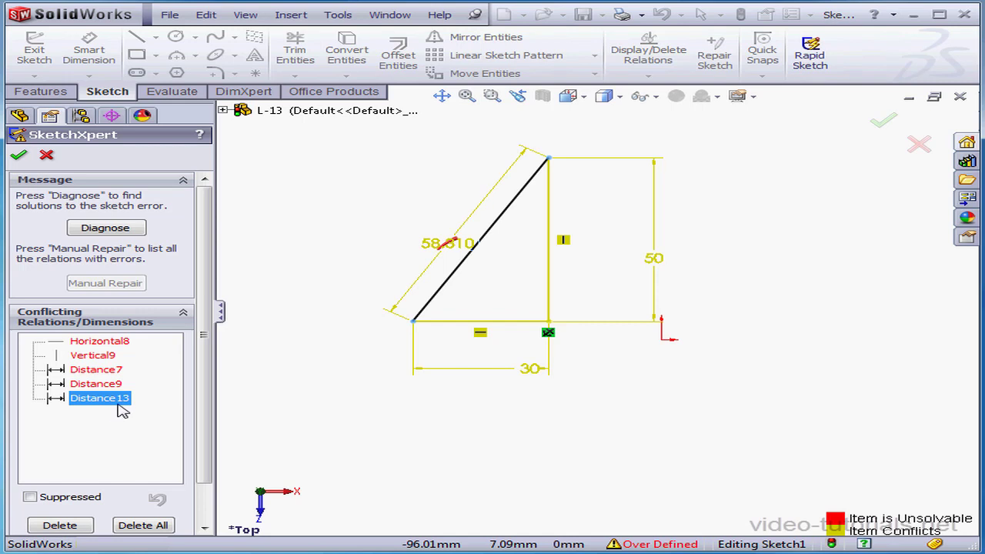
pyautogui.press('Delete')
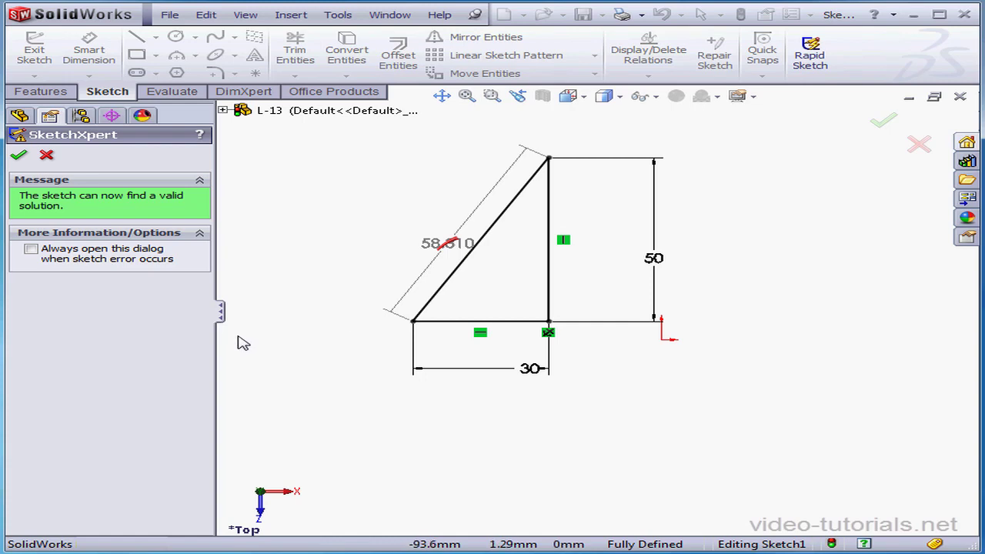
pyautogui.click(19, 156)
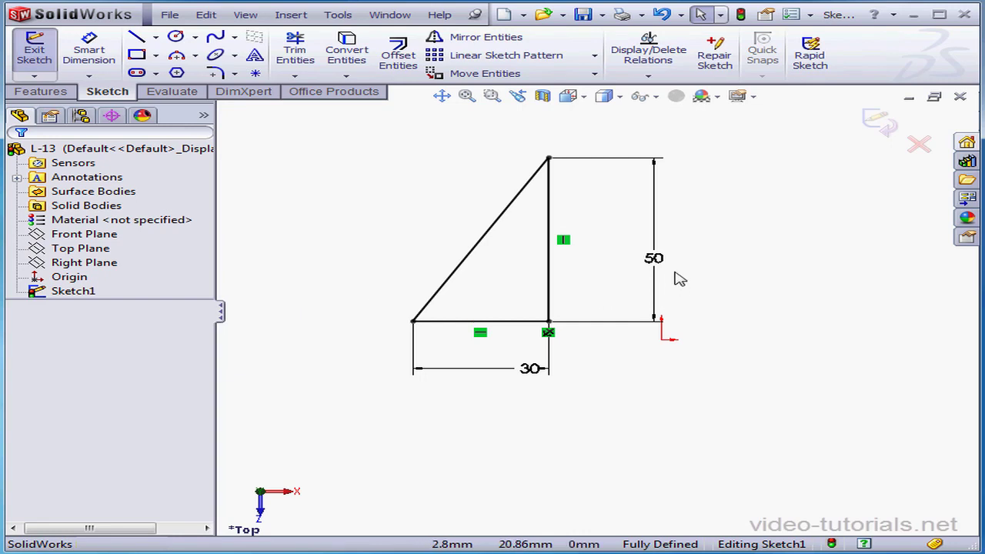
# Reattach the vertical side's dimension so it spans the hypotenuse, and place its text outside the triangle alongside the hypotenuse.
pyautogui.click(655, 259)
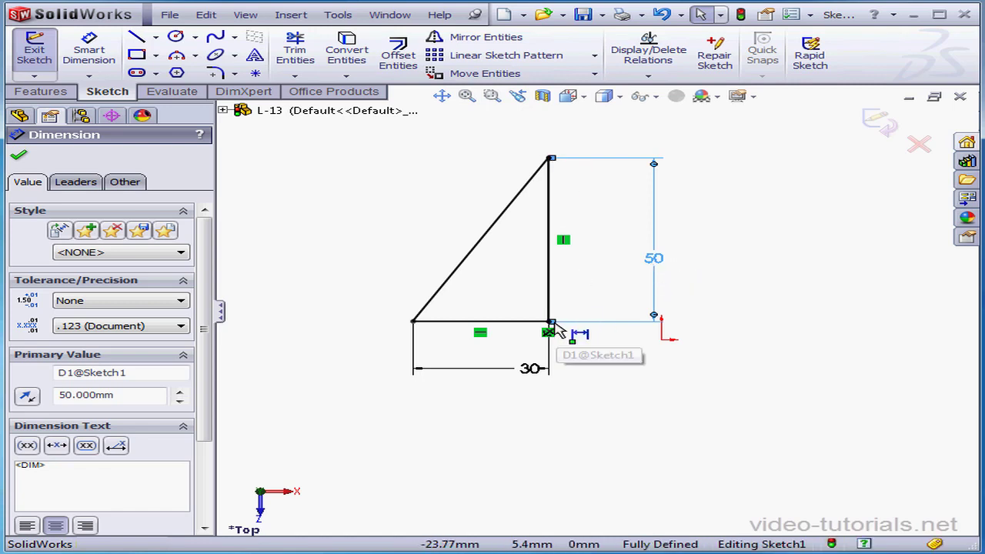
pyautogui.moveTo(552, 323); pyautogui.dragTo(413, 323)
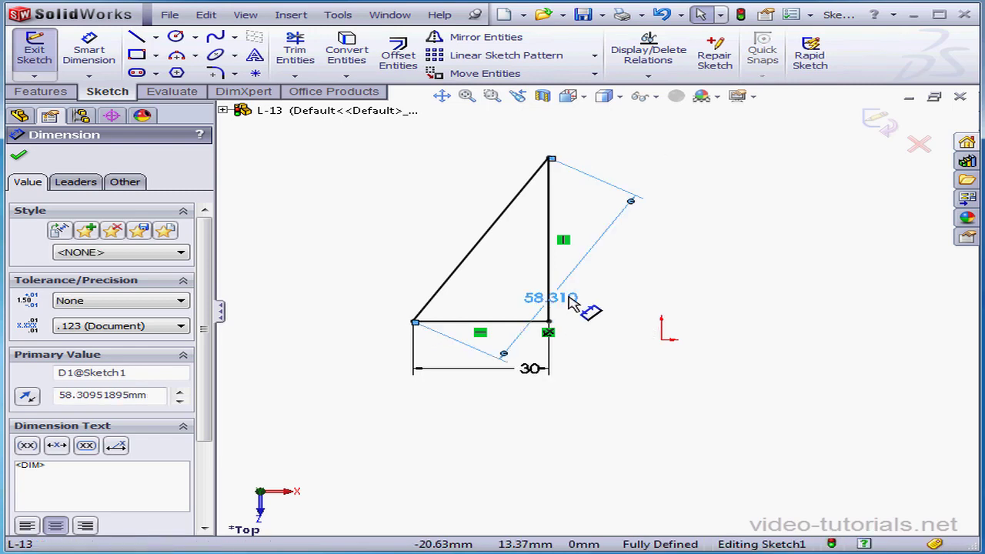
pyautogui.moveTo(575, 300); pyautogui.dragTo(432, 254)
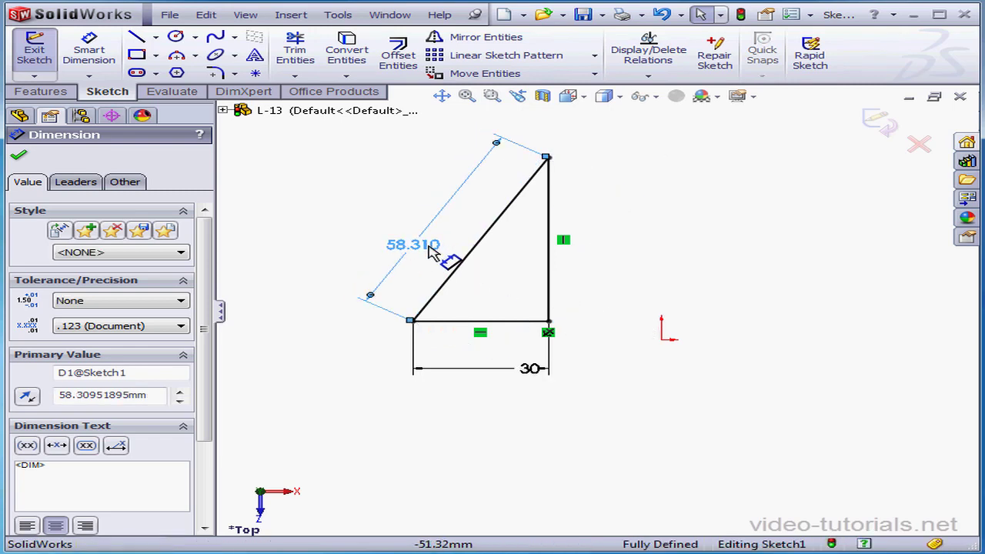
# Sketch a circle of about 14.4 mm radius beside the triangle's apex, centred at about X 1.6, Y 55.6 mm.
pyautogui.click(442, 95)
pyautogui.moveTo(515, 158)
pyautogui.mouseDown()
pyautogui.moveTo(501, 332)
pyautogui.moveTo(506, 320)
pyautogui.mouseUp()
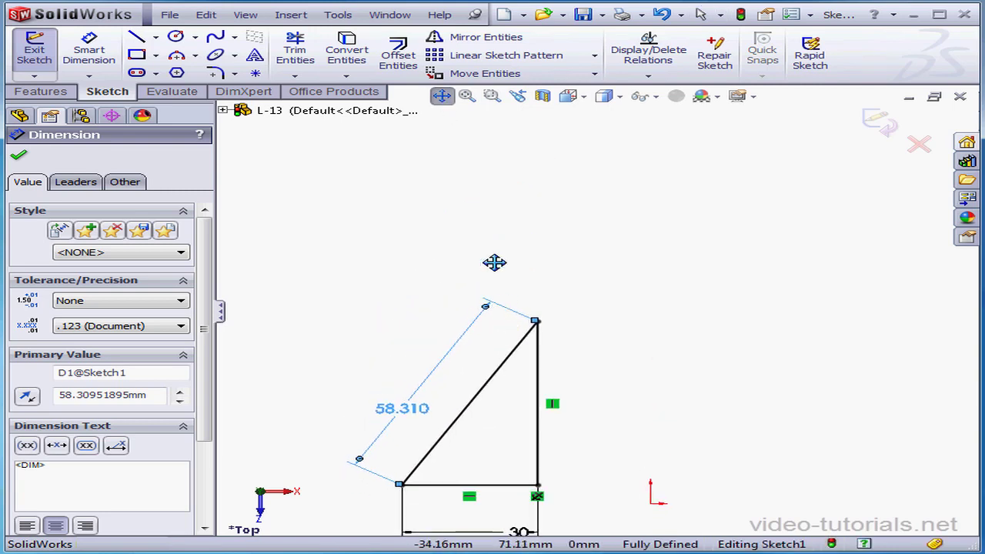
pyautogui.click(443, 95)
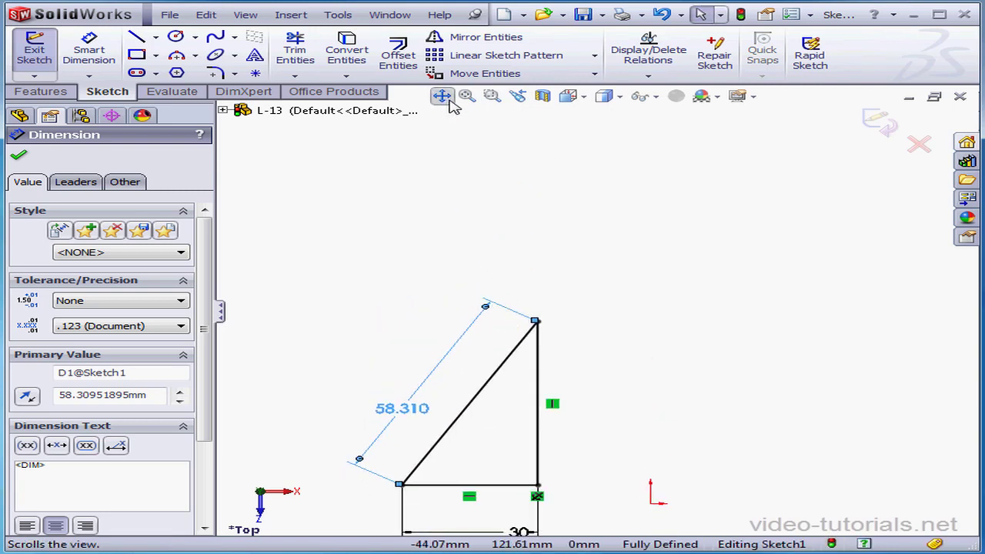
pyautogui.click(175, 36)
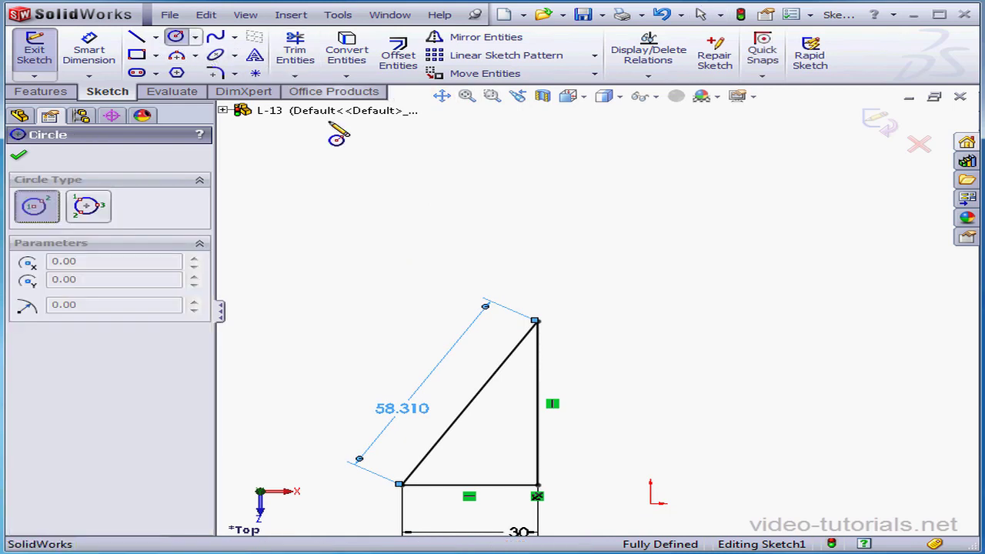
pyautogui.click(658, 321)
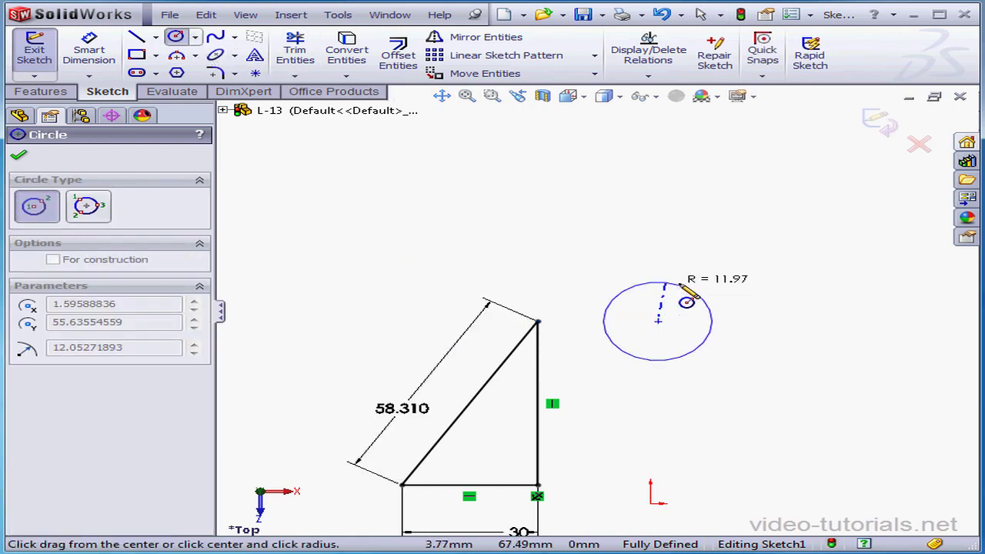
pyautogui.click(724, 321)
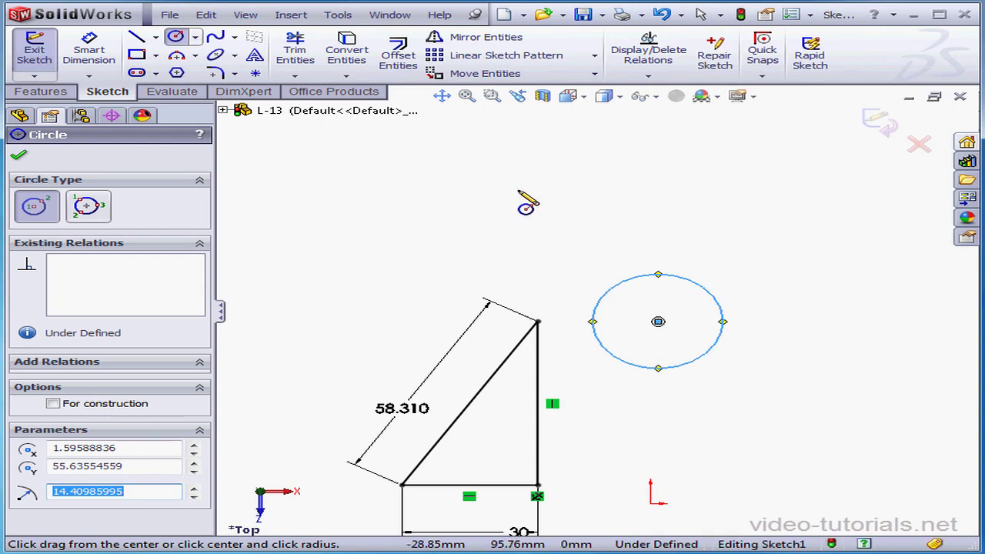
# Dimension the horizontal distance between the triangle's apex and the circle's centre.
pyautogui.click(104, 51)
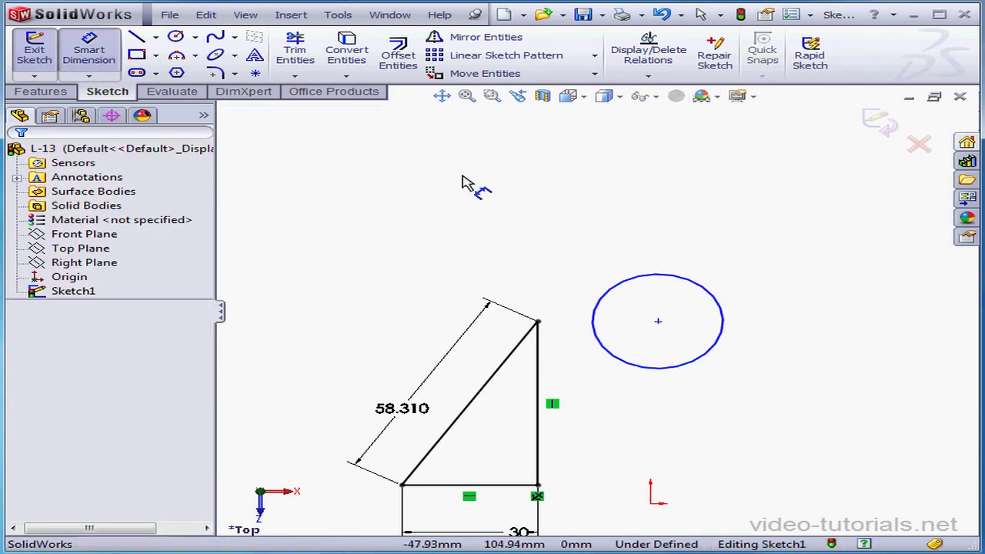
pyautogui.click(537, 320)
pyautogui.click(597, 324)
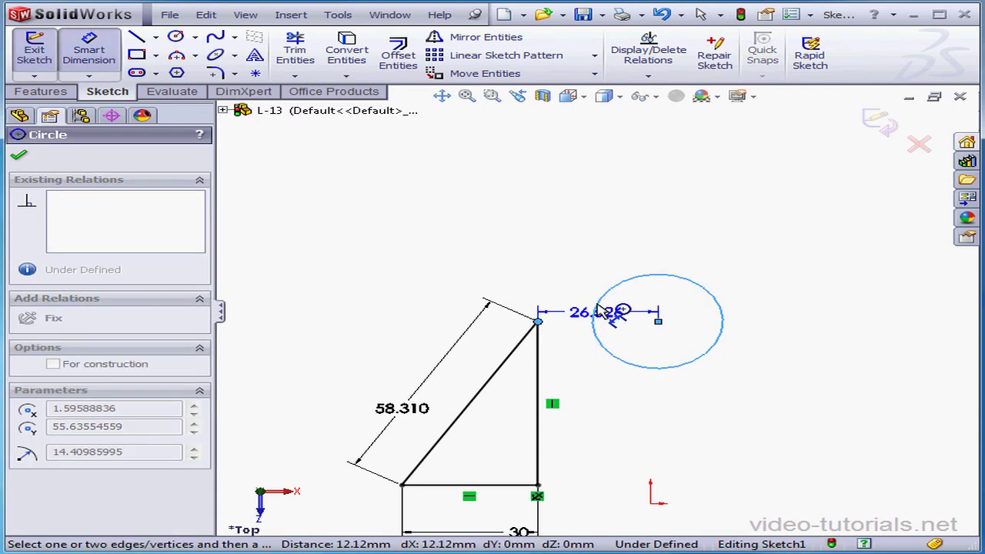
pyautogui.click(605, 282)
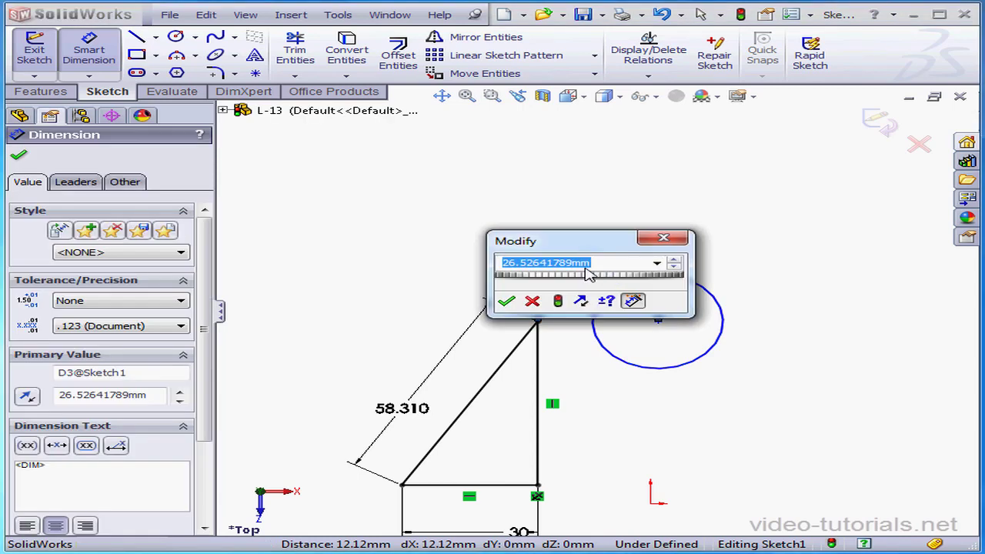
pyautogui.click(508, 302)
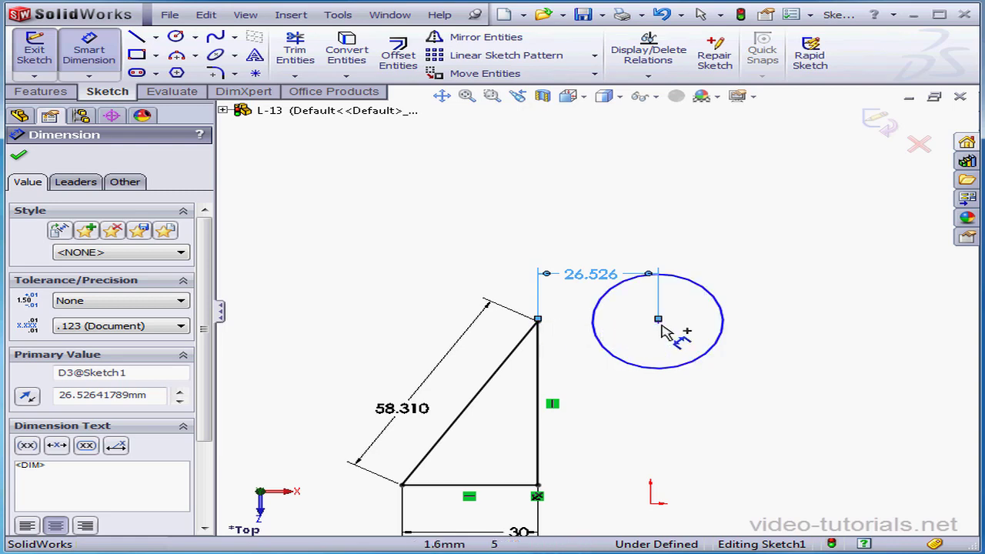
# Reattach the apex-to-circle dimension from the circle's centre to its near edge, and leave the Smart Dimension tool.
pyautogui.moveTo(658, 322); pyautogui.dragTo(593, 322)
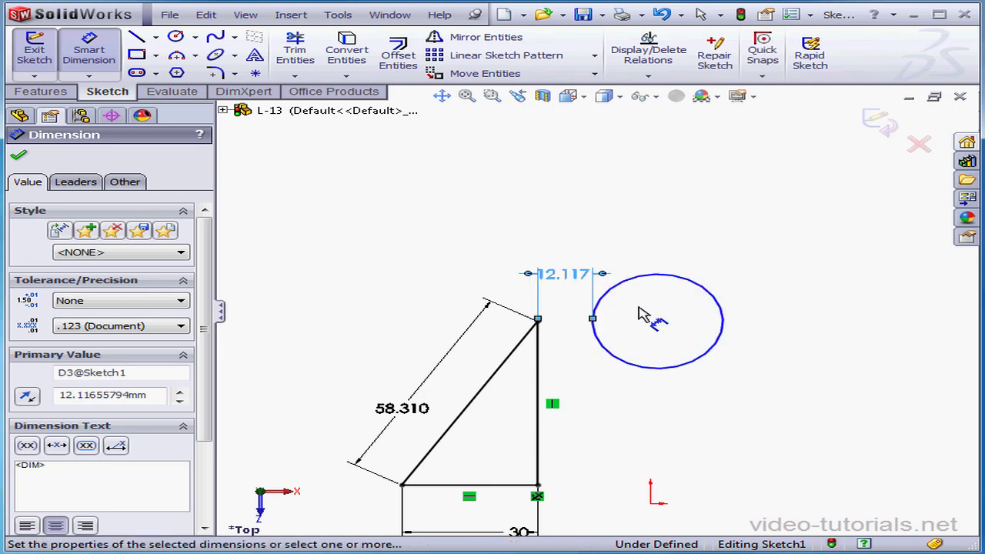
pyautogui.rightClick(631, 231)
pyautogui.click(685, 239)
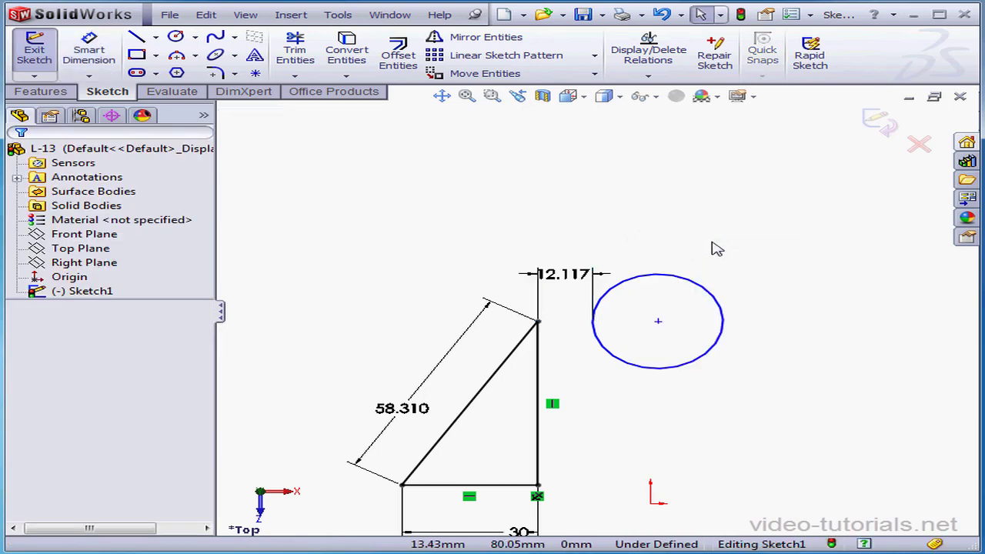
# Add a Fix relation to the circle's centre point.
pyautogui.click(658, 323)
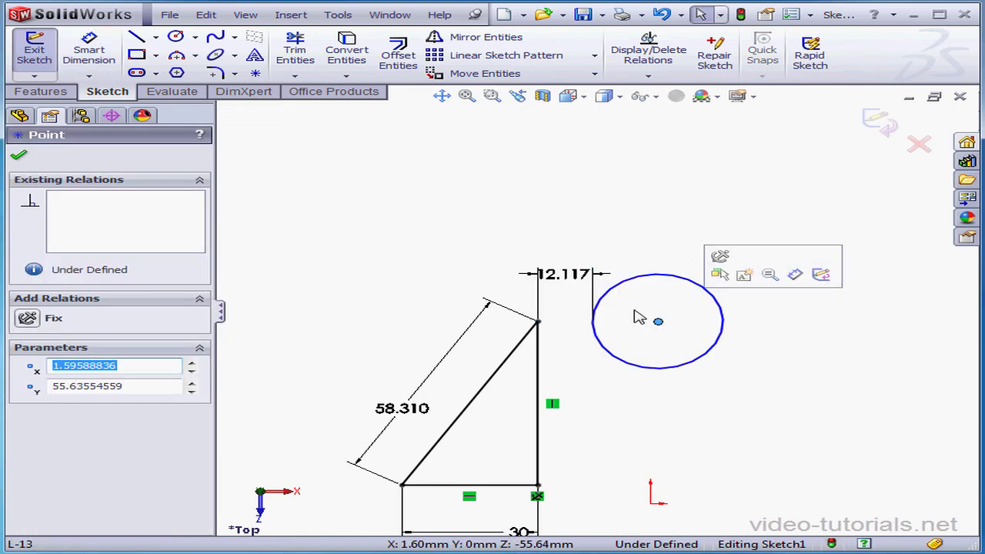
pyautogui.click(27, 320)
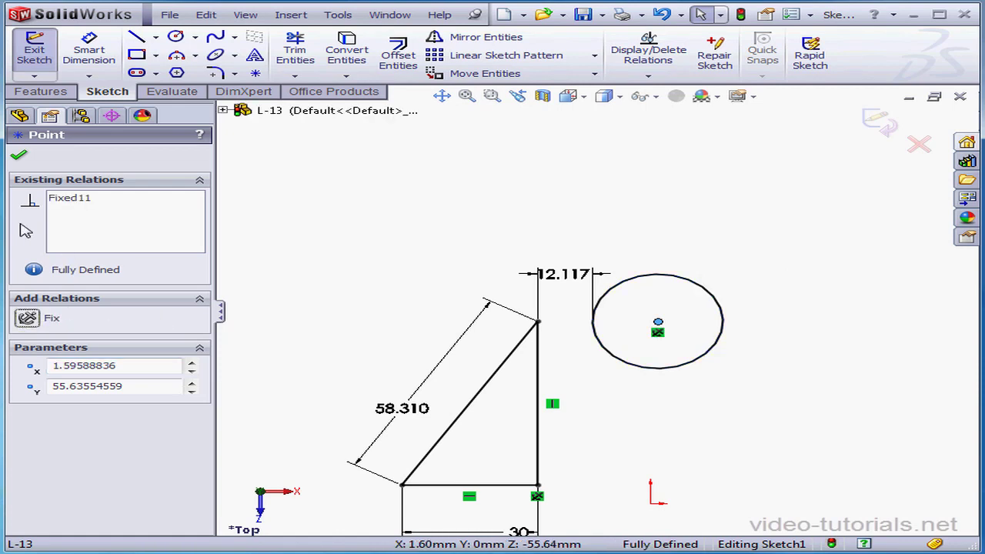
pyautogui.click(18, 156)
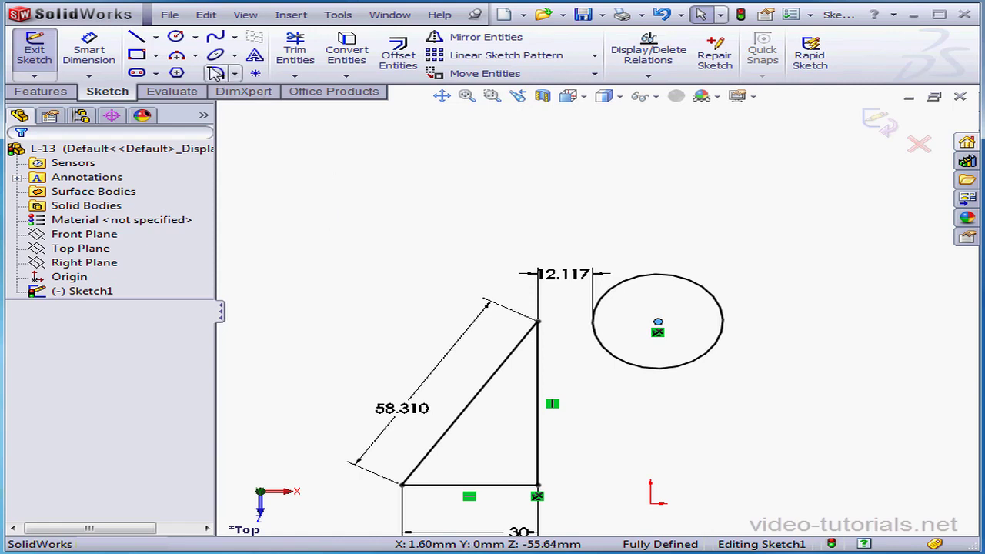
# Sketch an upward-bulging 3 Point Arc above the triangle with level endpoints about 49 mm apart.
pyautogui.click(195, 56)
pyautogui.click(235, 103)
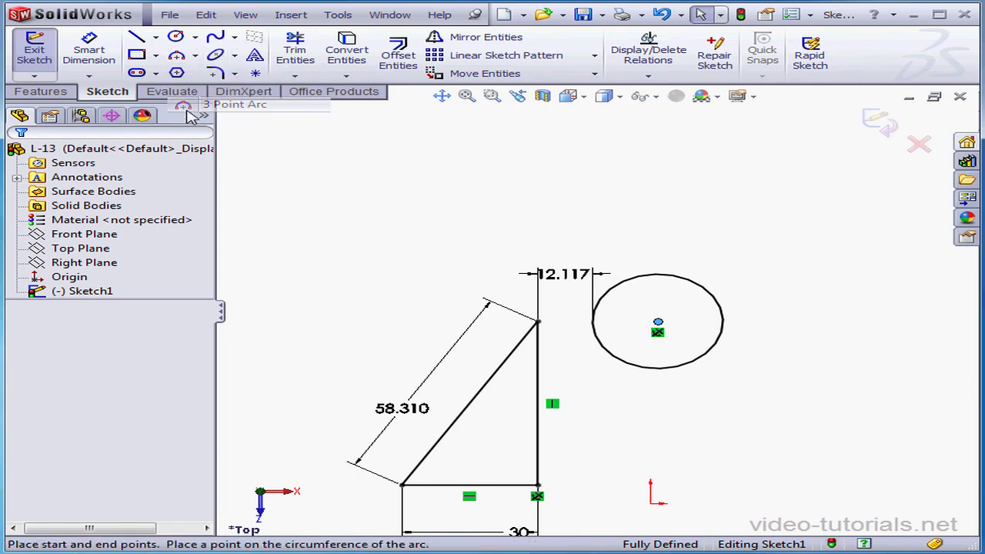
pyautogui.click(285, 232)
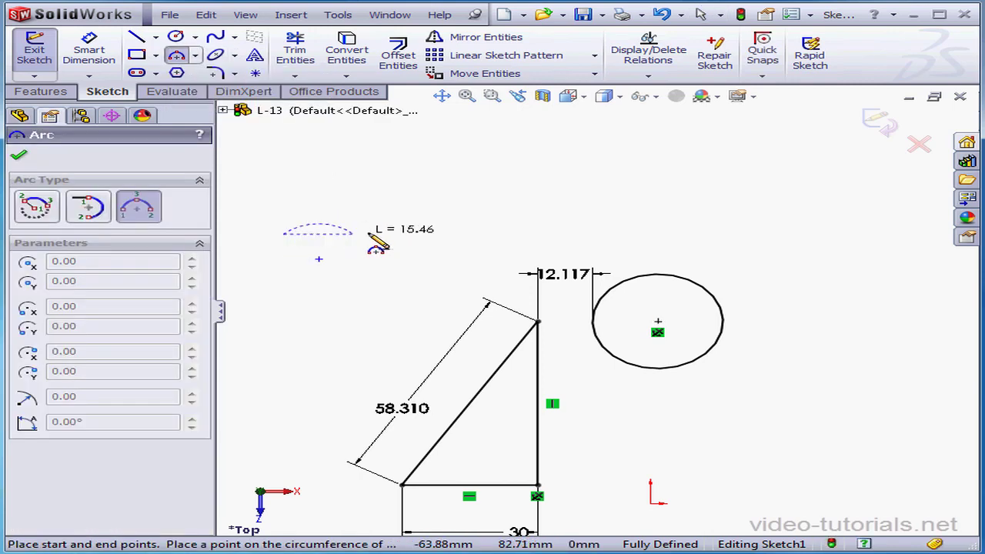
pyautogui.click(505, 232)
pyautogui.click(406, 188)
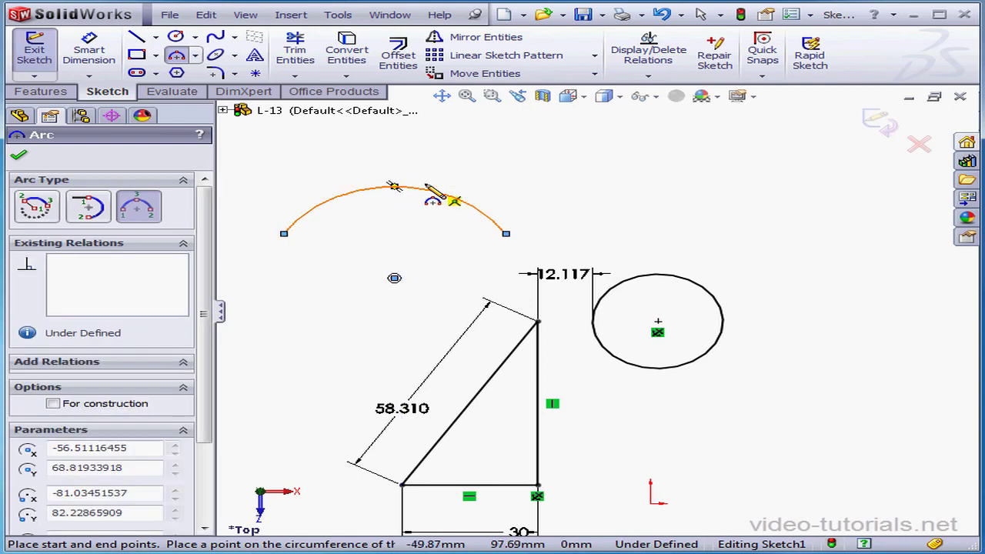
# Add an arc-length dimension above the arc using its two endpoints and the arc itself, and leave the Smart Dimension tool.
pyautogui.click(89, 50)
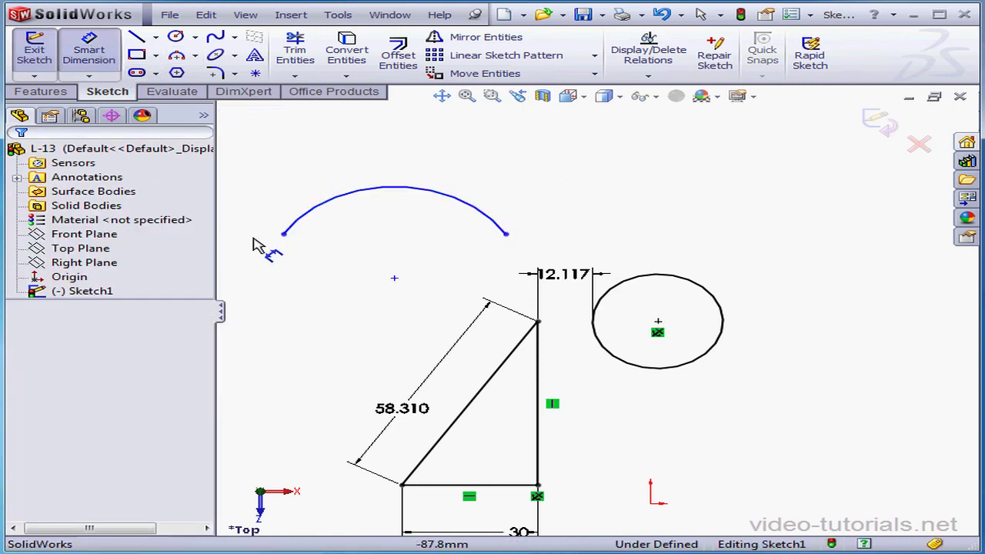
pyautogui.click(285, 233)
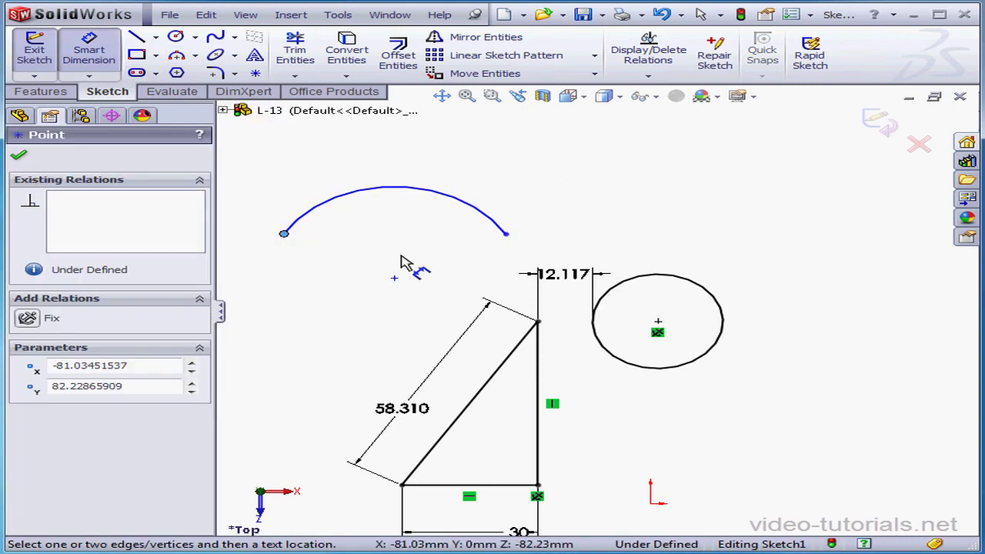
pyautogui.click(506, 233)
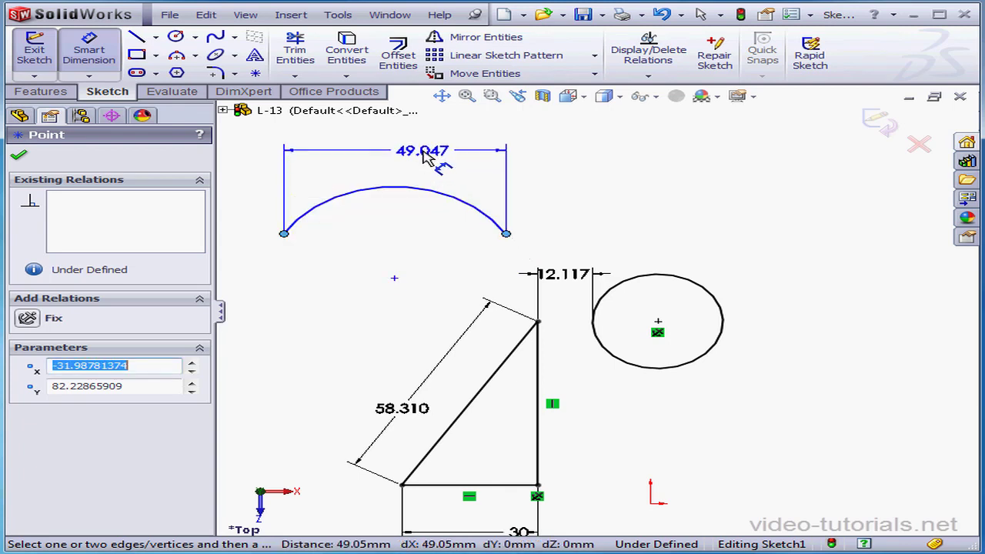
pyautogui.click(394, 188)
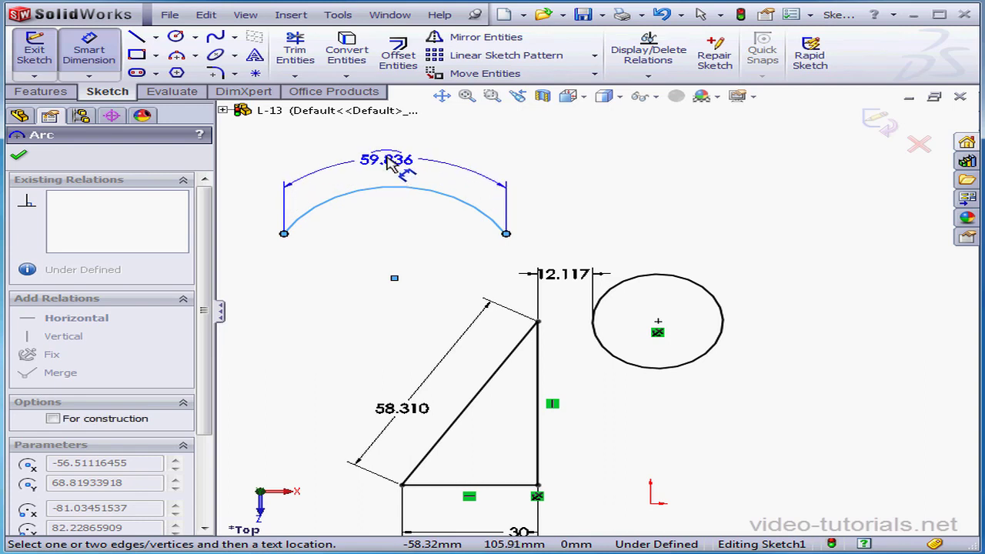
pyautogui.click(391, 175)
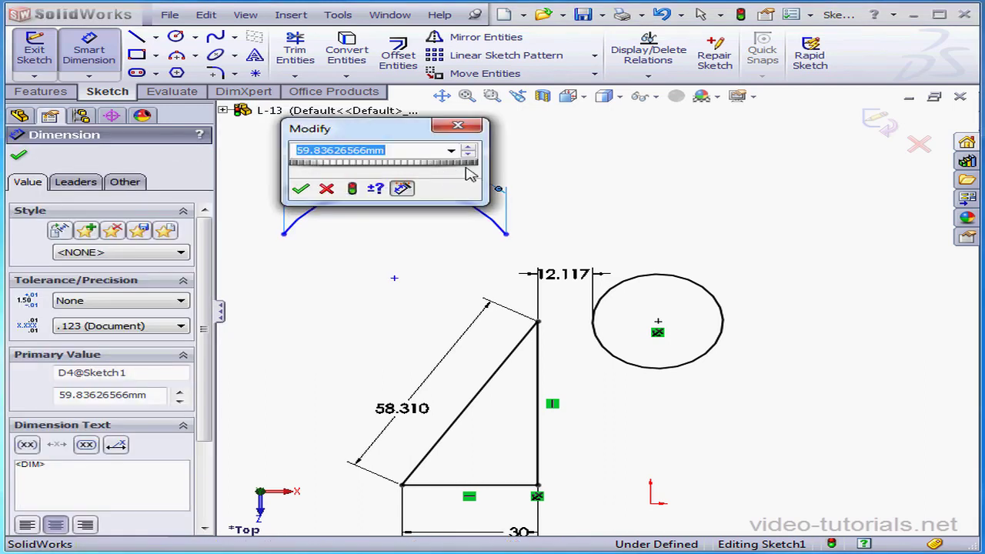
pyautogui.click(300, 188)
pyautogui.rightClick(589, 165)
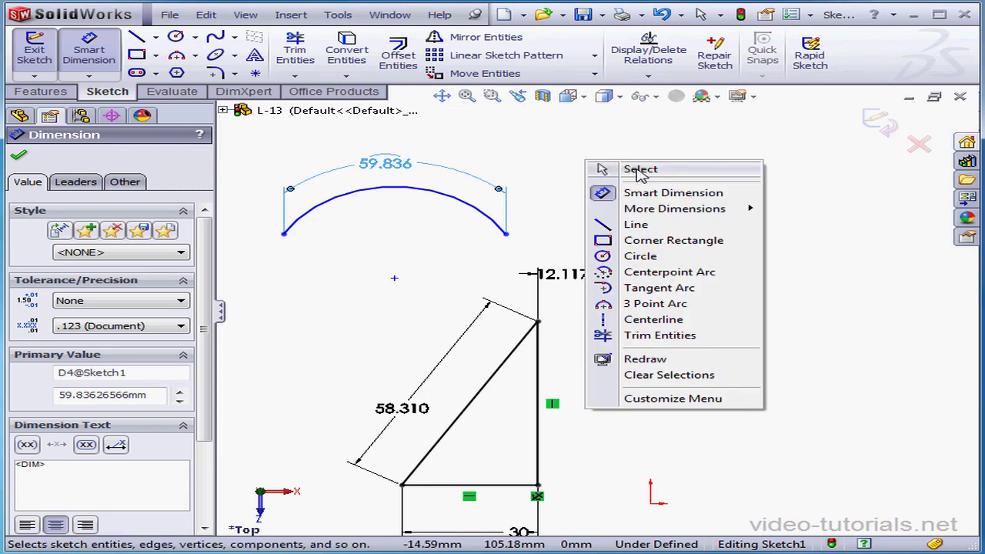
pyautogui.click(633, 170)
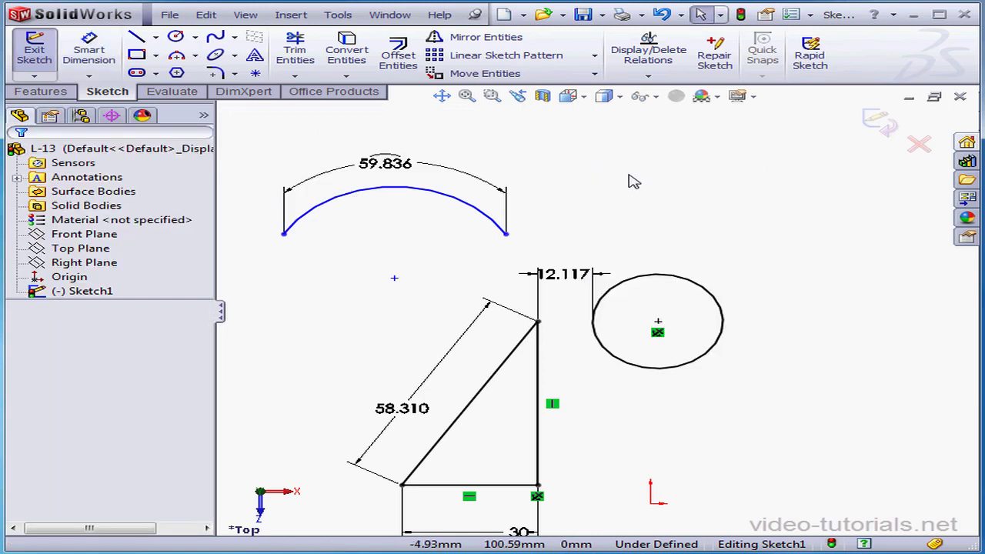